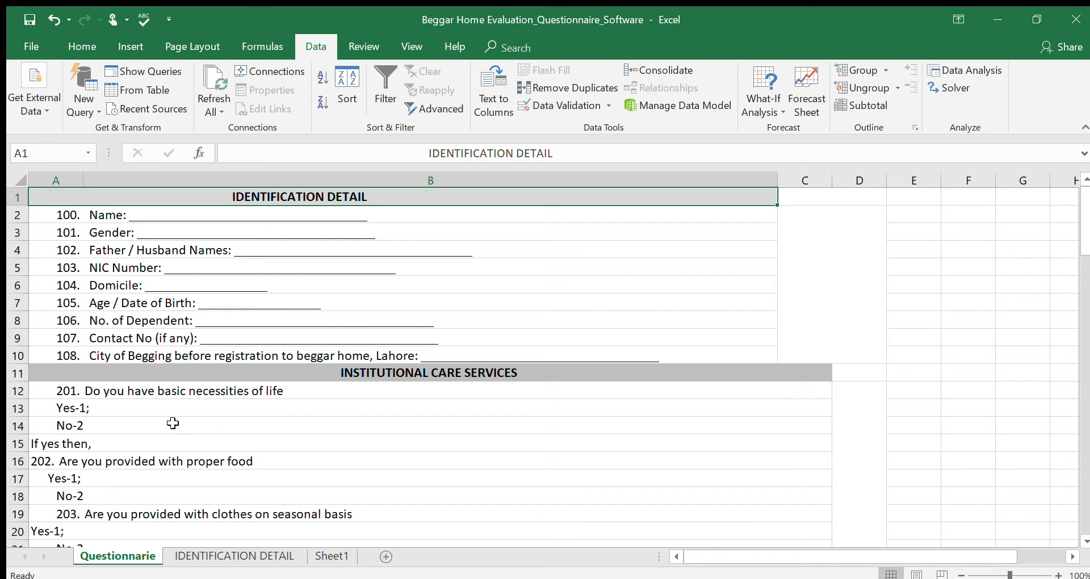
Examine the questions and Yes/No answer options in the Institutional Care Services section of the questionnaire sheet.
click(142, 456)
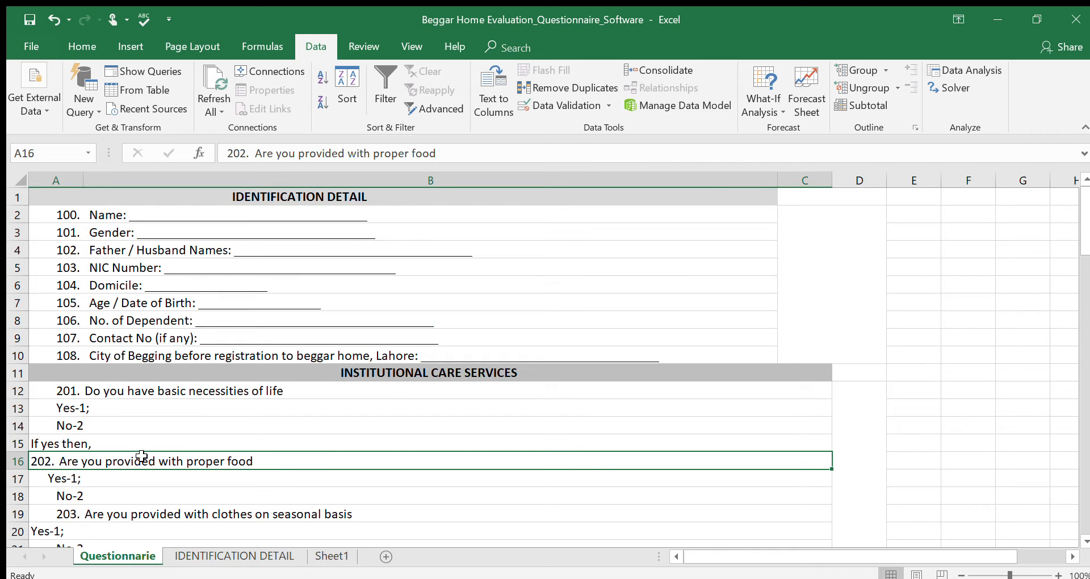
key(Down)
key(Down)
key(Down)
key(Down)
key(Down)
key(Down)
key(Down)
key(Down)
key(Down)
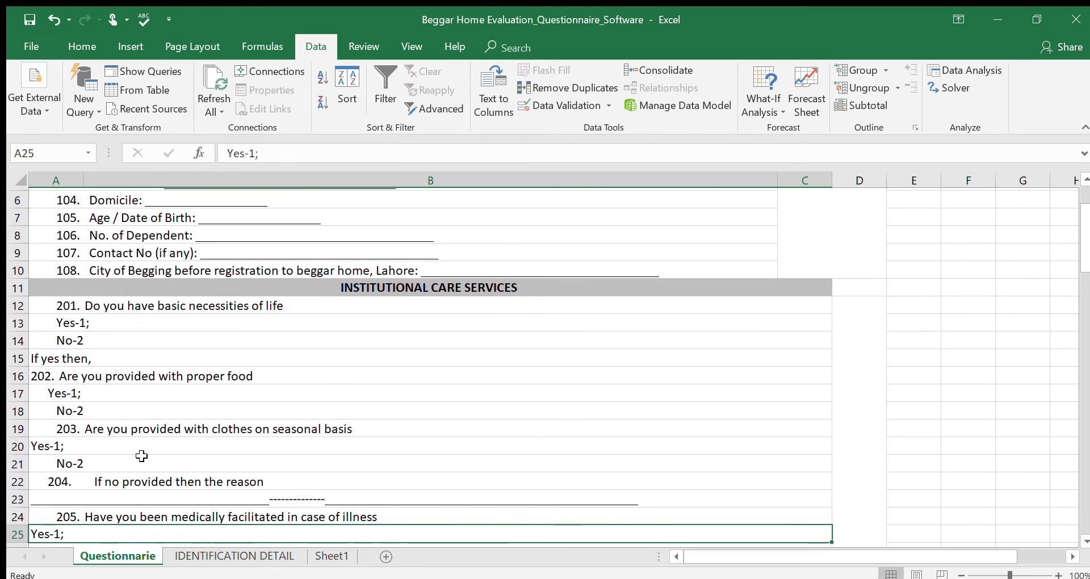
key(Down)
key(Down)
key(Up)
key(Up)
key(Up)
key(Up)
key(Up)
key(Up)
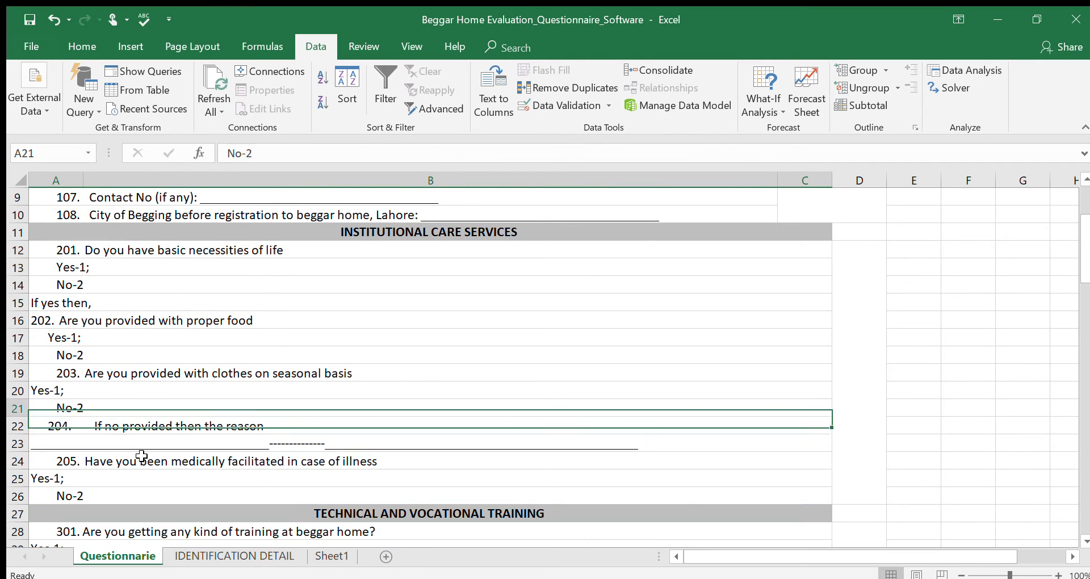
key(Up)
key(Up)
key(Up)
key(Up)
key(Down)
key(Down)
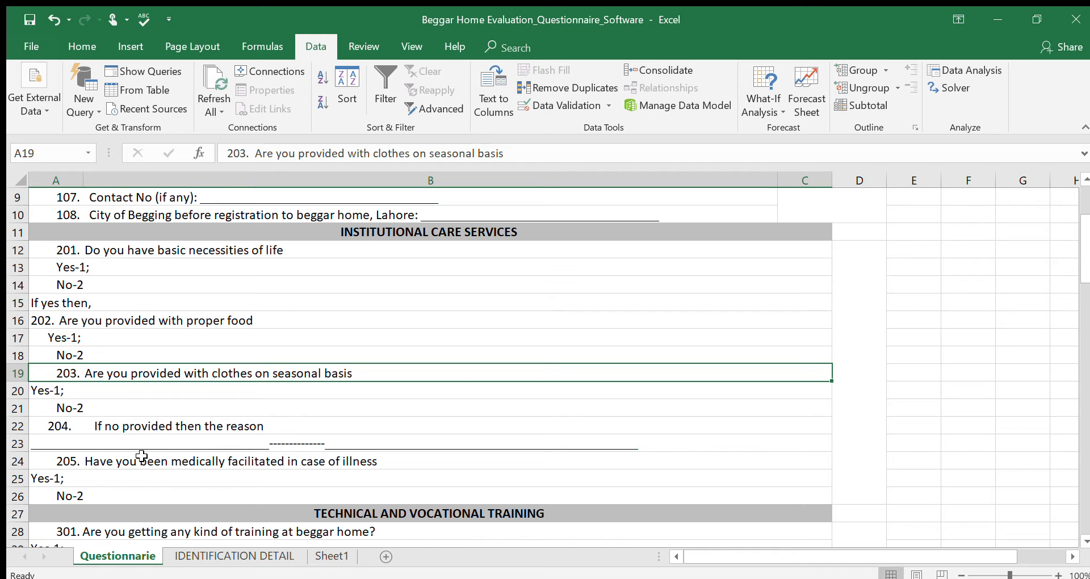
key(Down)
key(Down)
key(Down)
key(Down)
key(Down)
key(Down)
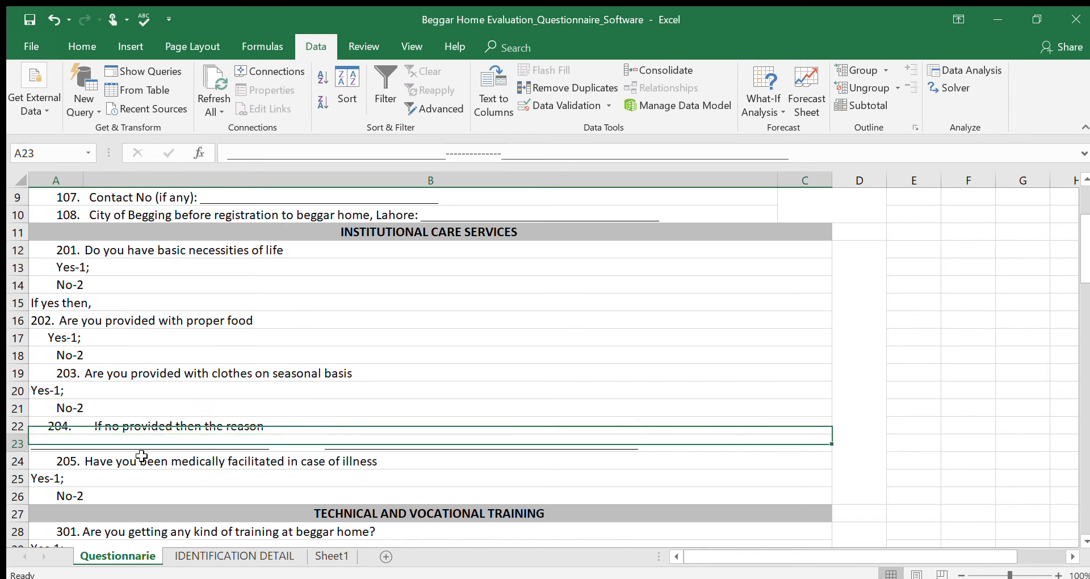
key(Down)
key(Down)
key(Down)
key(Down)
key(Down)
key(Up)
key(Up)
key(Up)
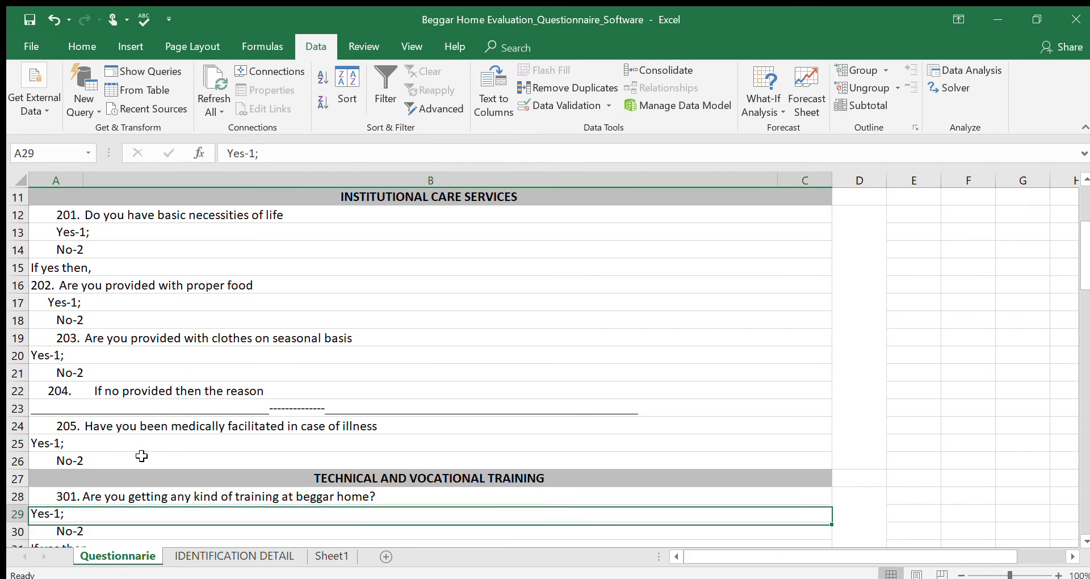
key(Up)
key(Up)
key(Up)
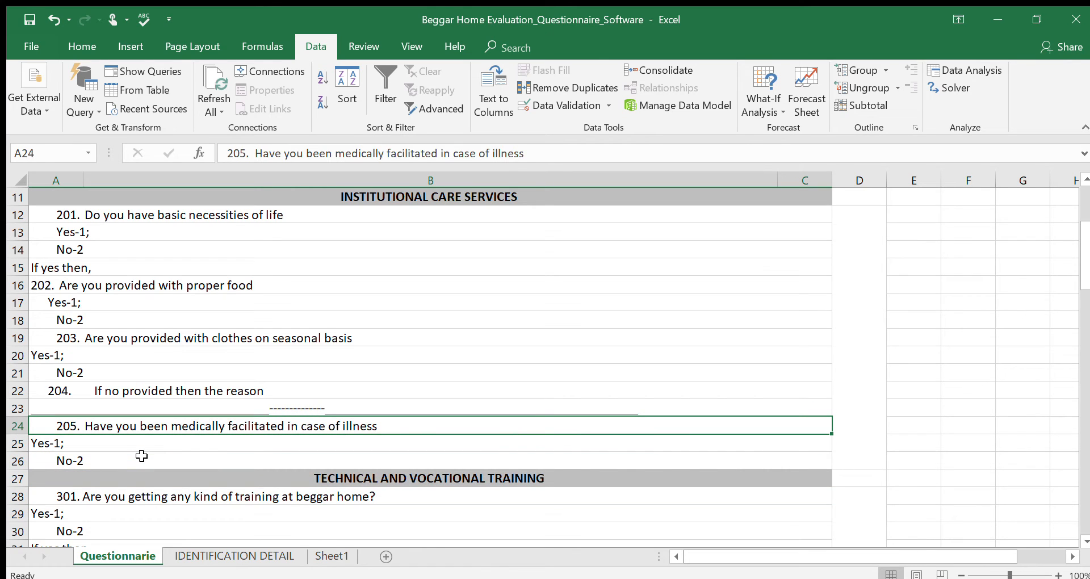
key(Down)
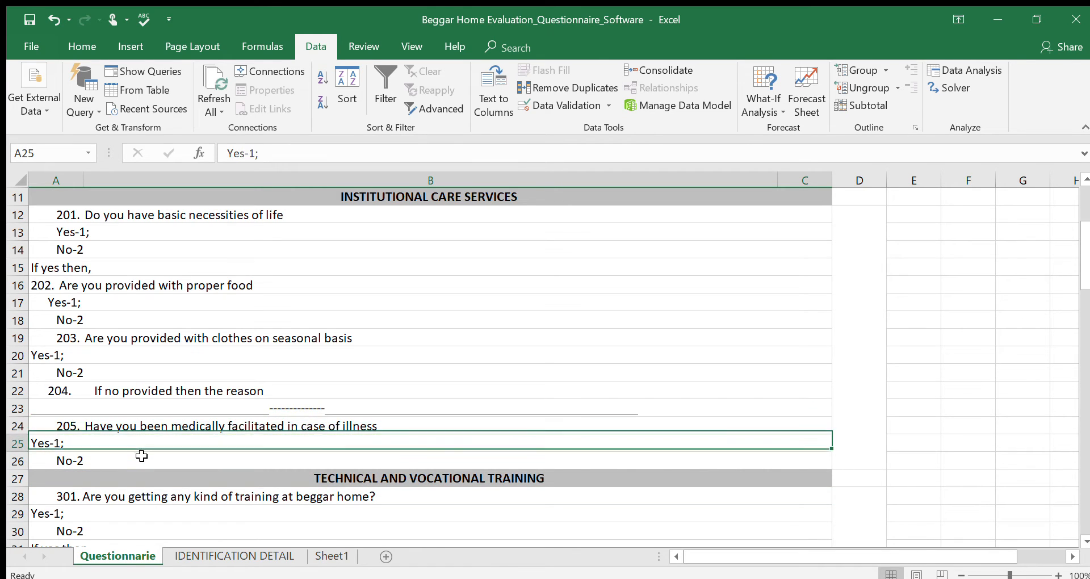
key(Down)
key(Up)
key(Up)
key(Up)
key(Up)
key(Up)
key(Up)
key(Up)
key(Up)
key(Up)
key(Up)
key(Up)
key(Up)
key(Up)
key(Up)
key(Up)
key(Up)
key(Up)
key(Up)
key(Up)
key(Up)
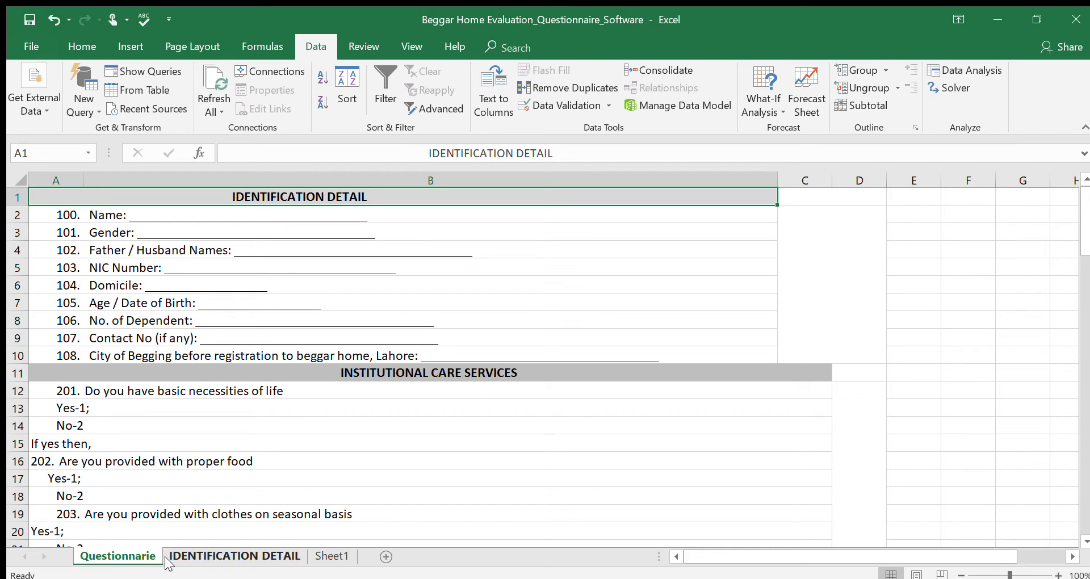
Open the IDENTIFICATION DETAIL sheet and examine the Name, Gender, Father / Husband Names and CNIC Number entry cells in row 2.
click(204, 556)
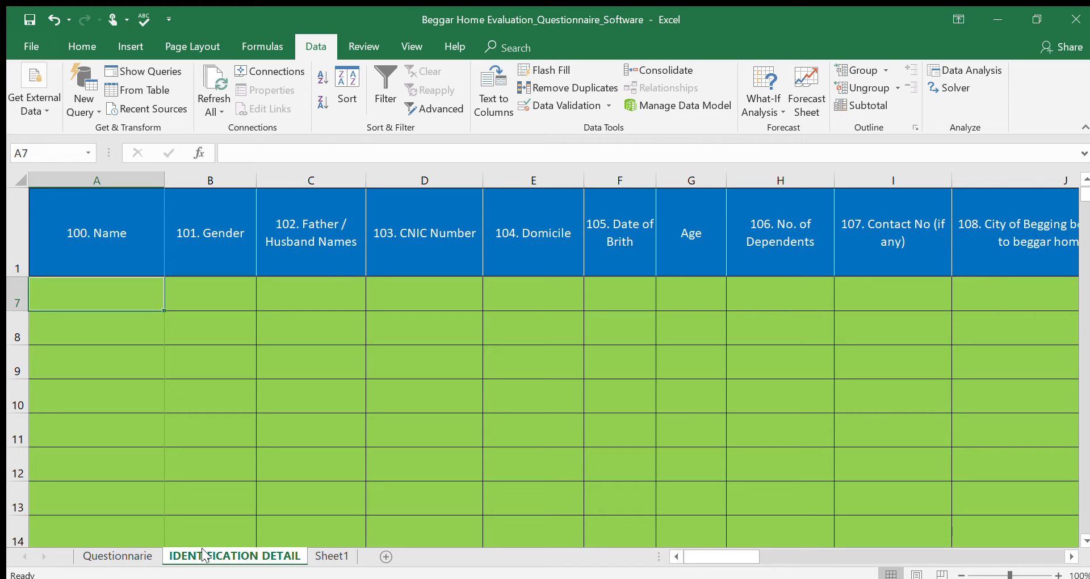
key(Up)
key(Up)
key(Up)
key(Up)
key(Up)
key(Up)
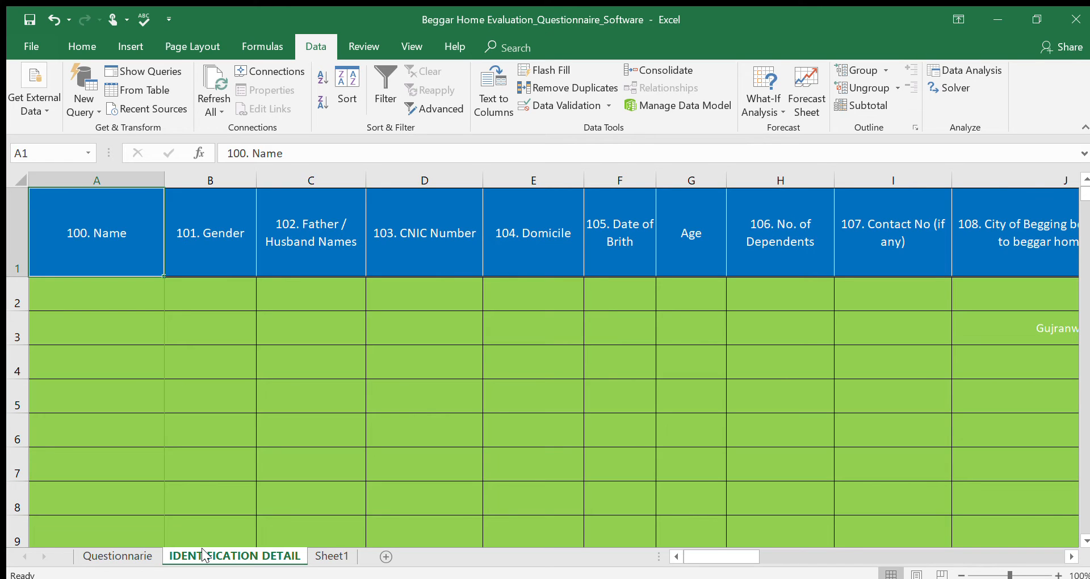
key(Down)
key(Up)
key(Down)
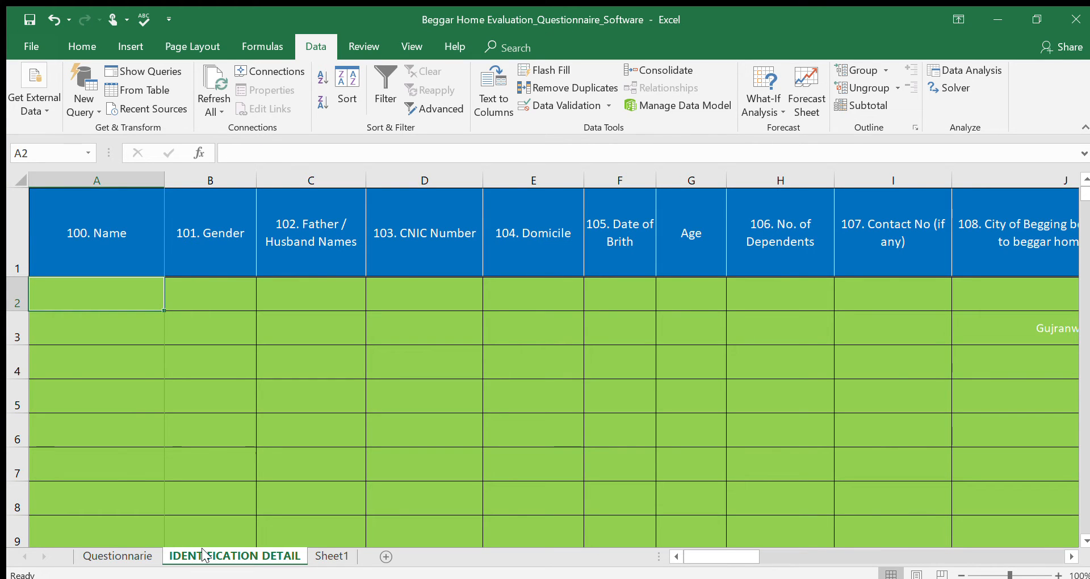
key(Right)
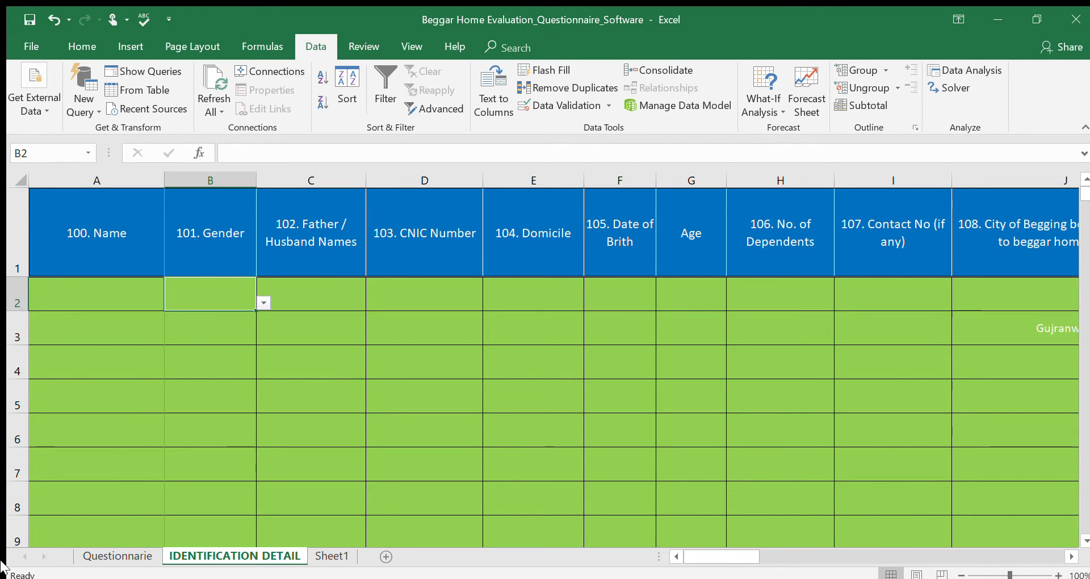
click(260, 301)
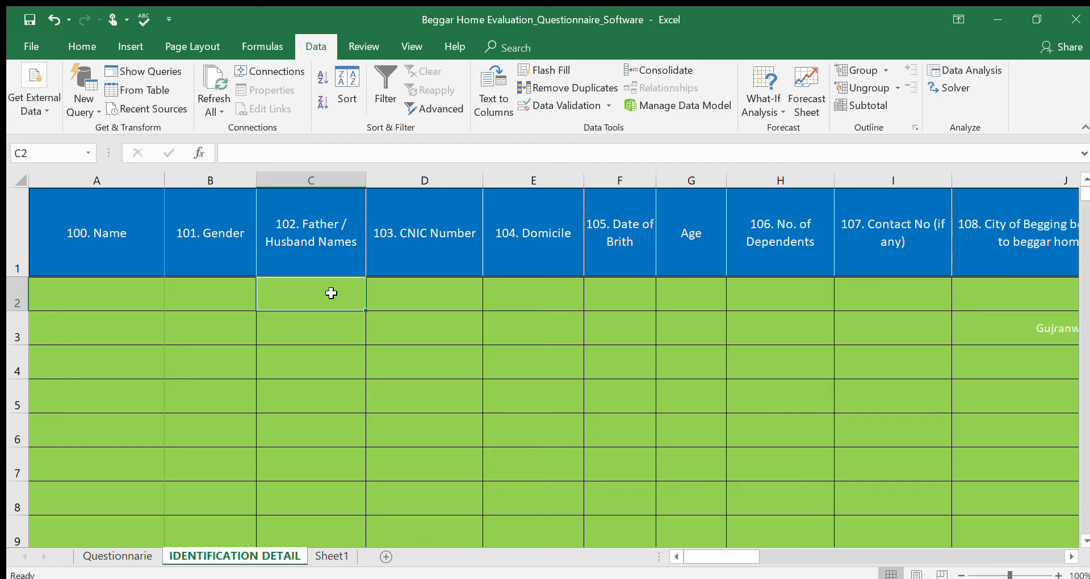
key(Right)
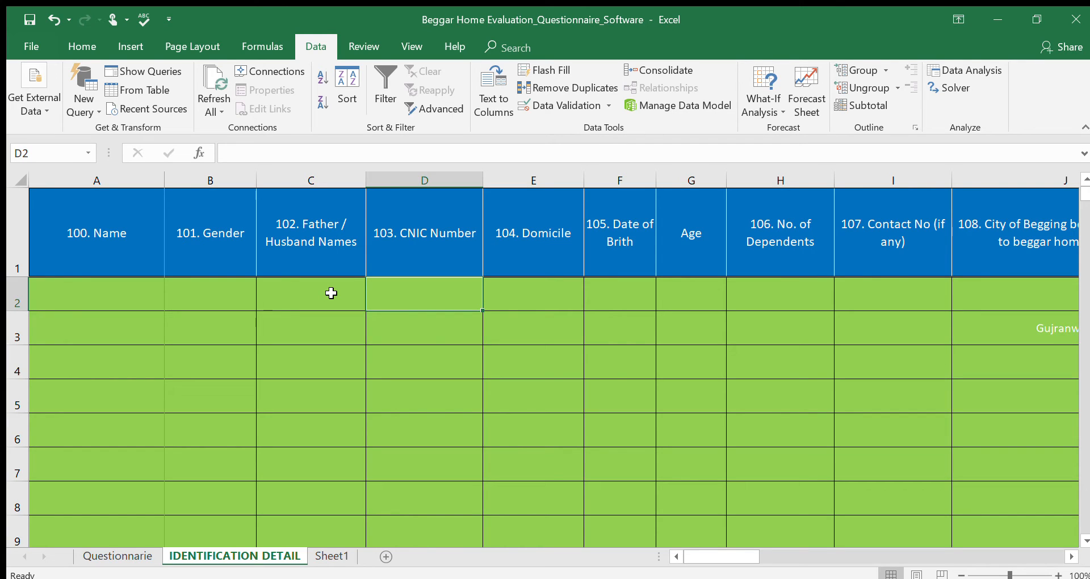
Try to enter the invalid value hhhhh in the row 2 Domicile cell to test its validation, then cancel the entry.
key(Right)
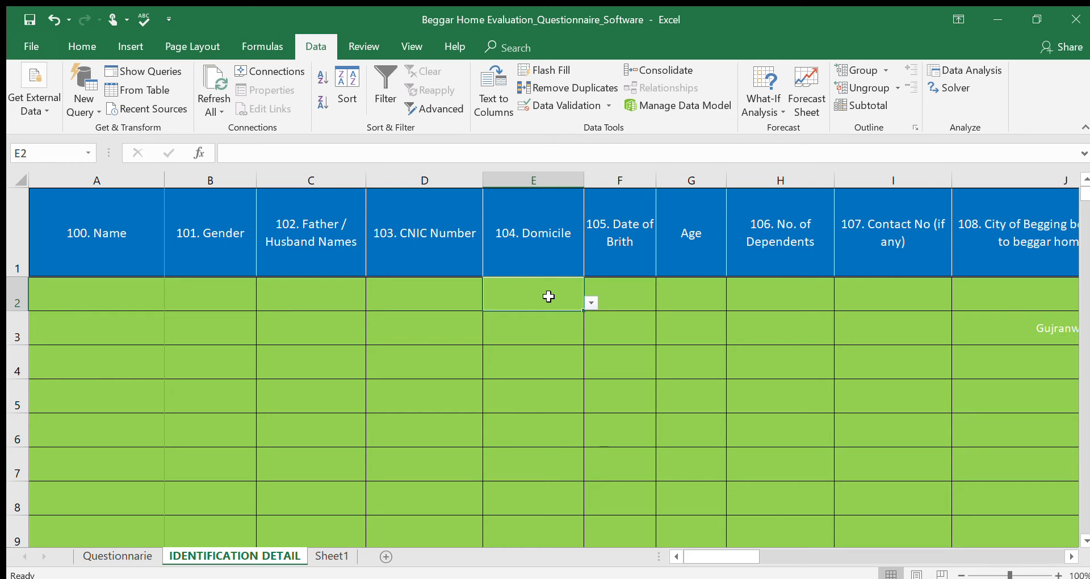
text(hhhhh)
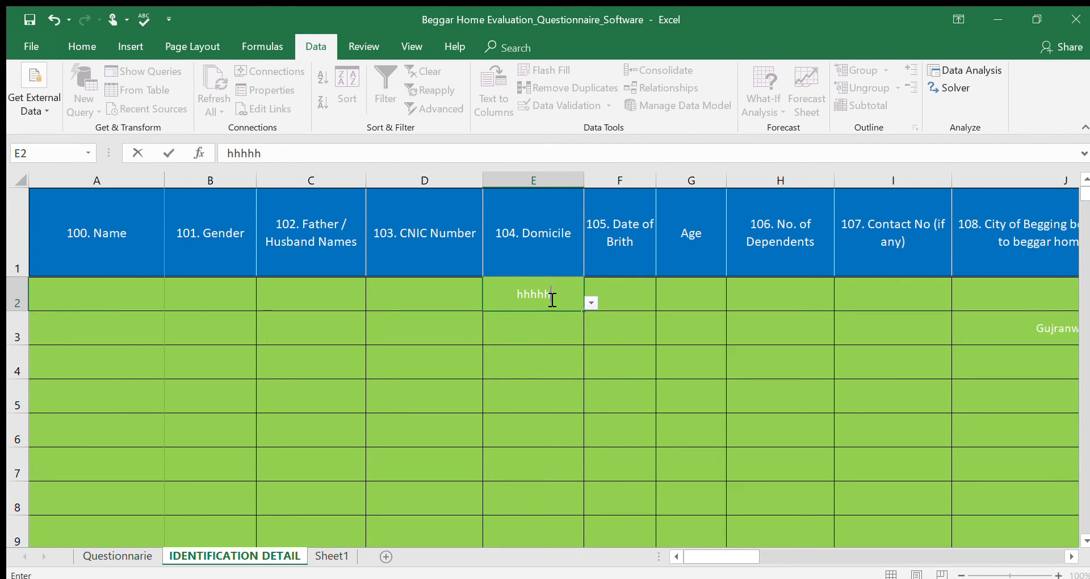
key(Return)
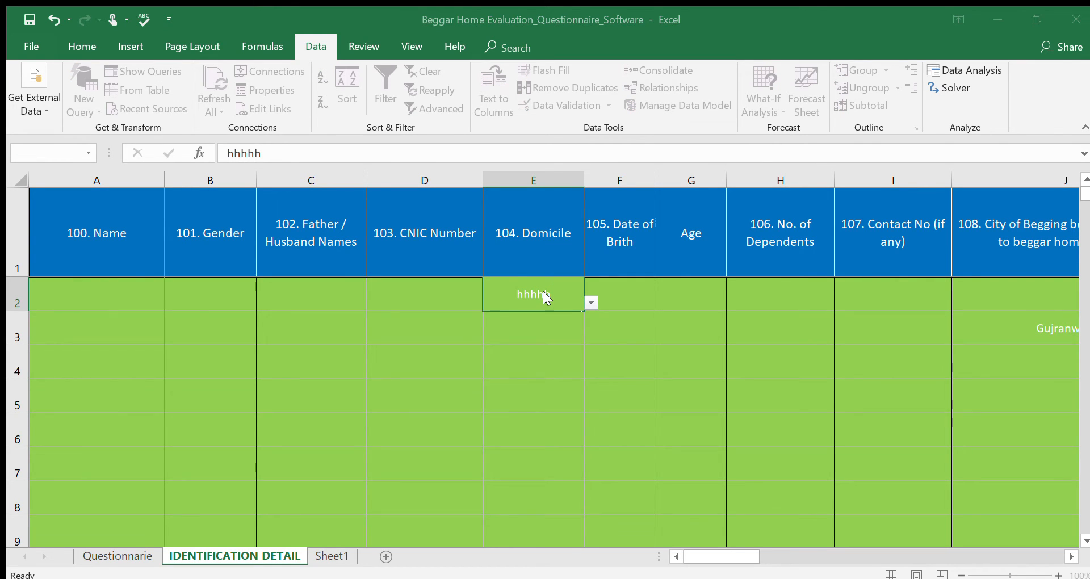
key(Escape)
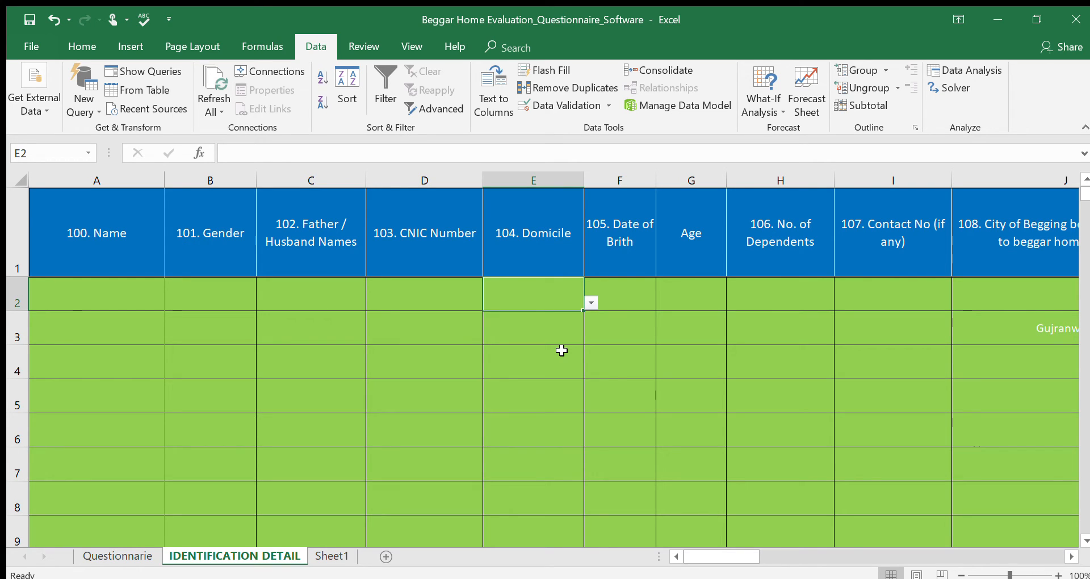
Clear the Gujranwala entry from row 3 of the City of Begging column (question 108).
key(Right)
key(Right)
key(Right)
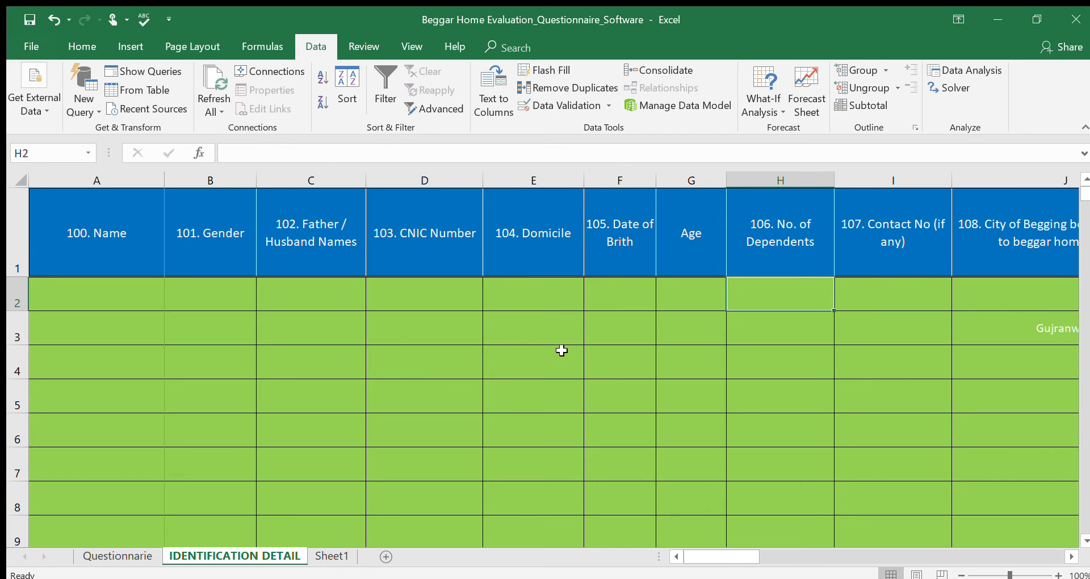
key(Right)
key(Right)
key(Right)
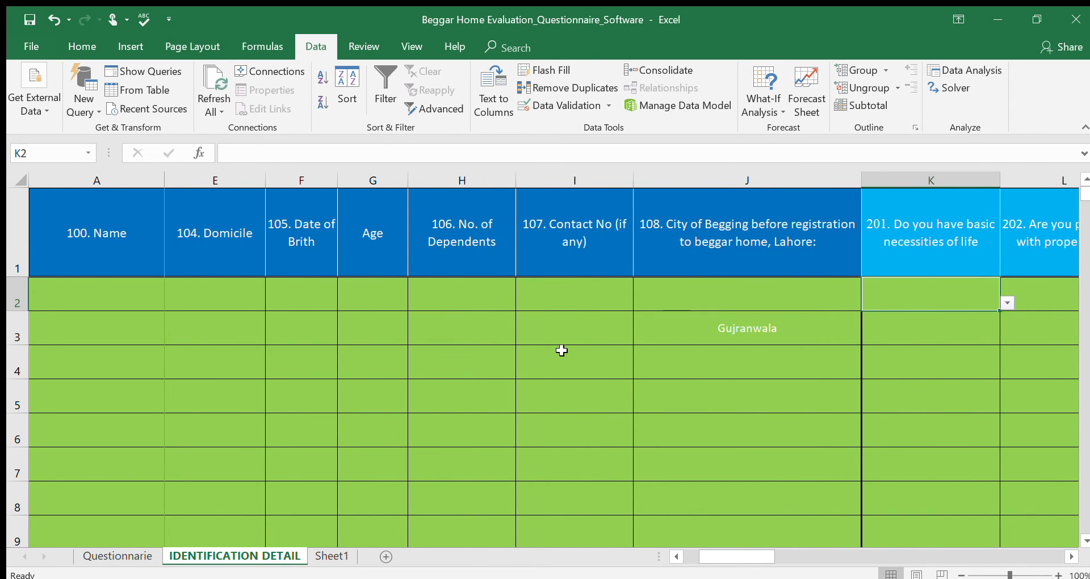
key(Right)
key(Left)
key(Left)
key(Down)
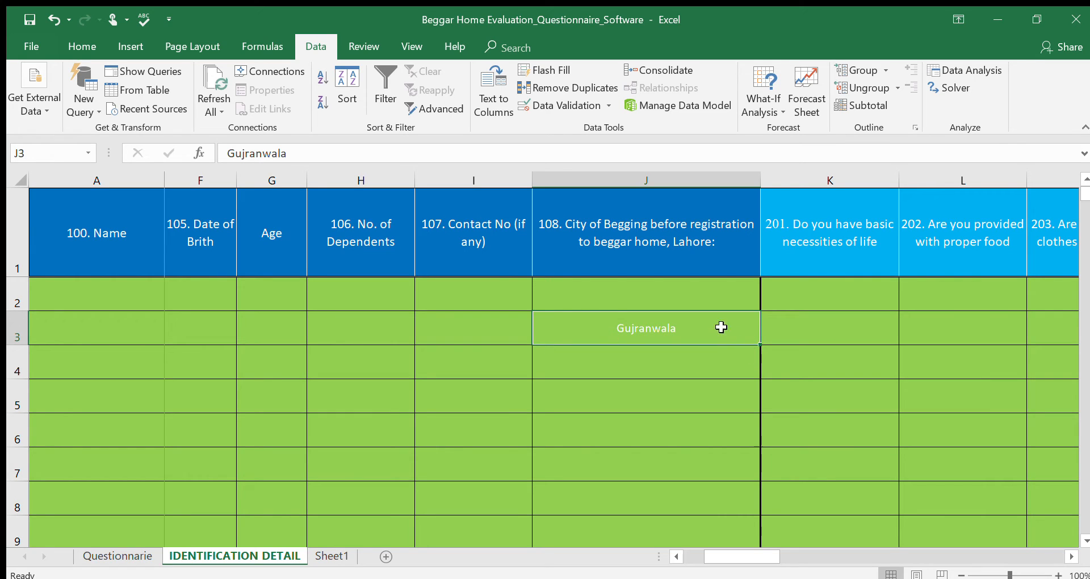
click(672, 302)
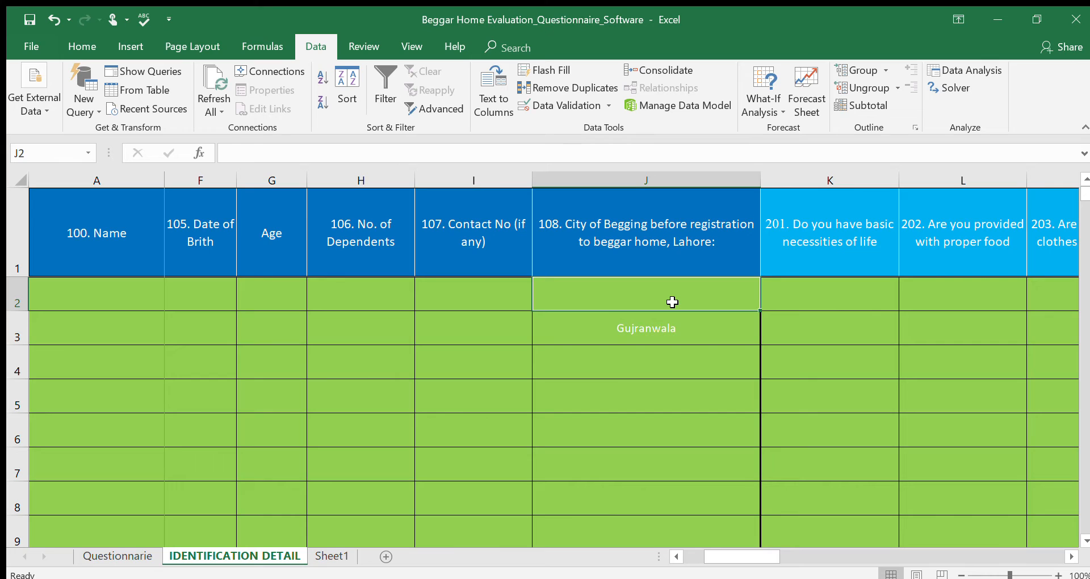
key(Down)
key(Delete)
Apply list data validation to City of Begging cell J2, using the province entries in Sheet1 cells E2:E7 as the source.
key(Up)
click(591, 113)
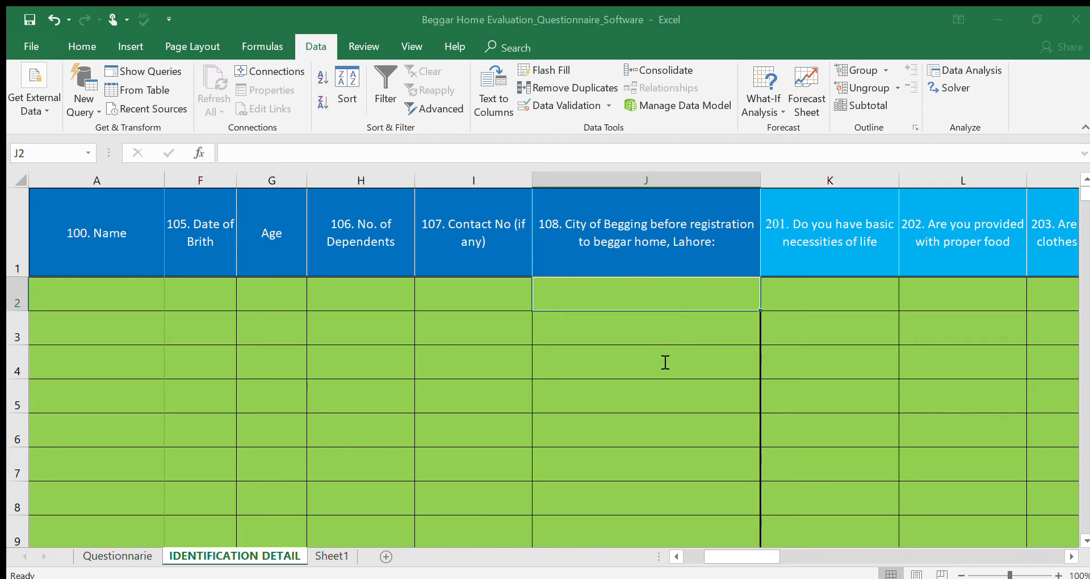
click(823, 357)
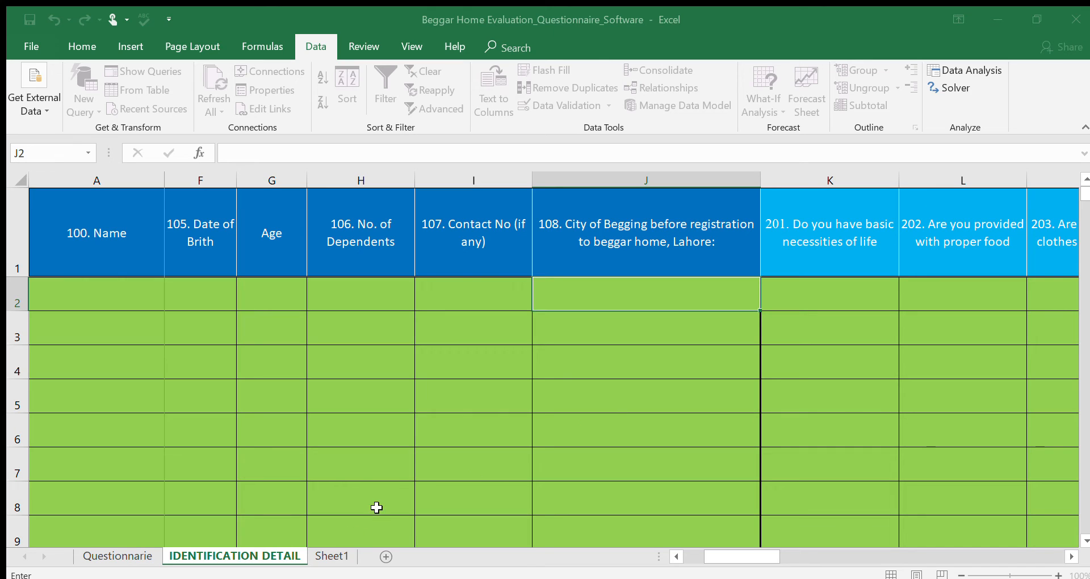
click(328, 556)
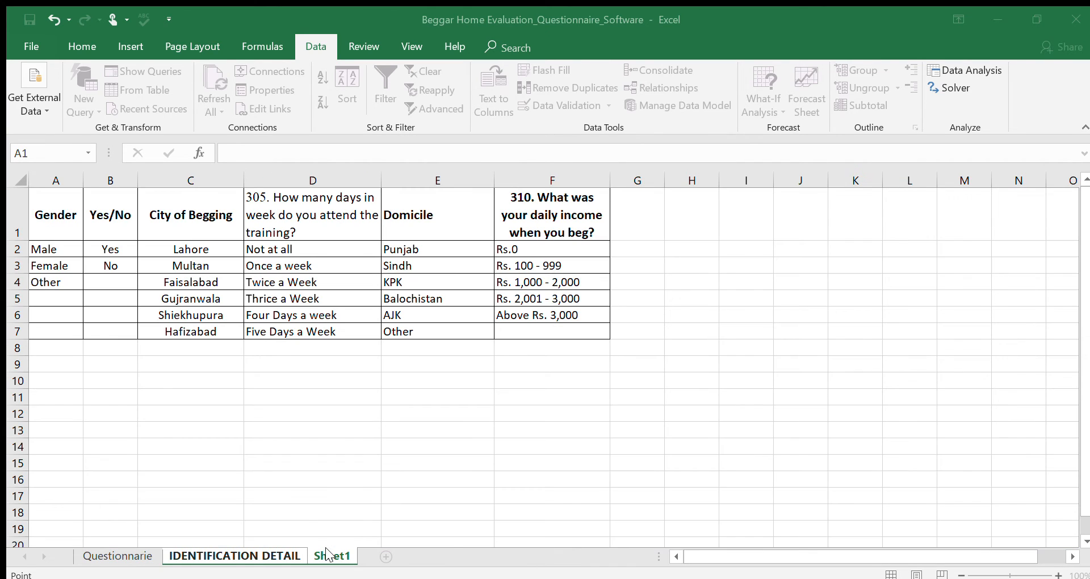
click(449, 248)
drag(449, 255, 454, 333)
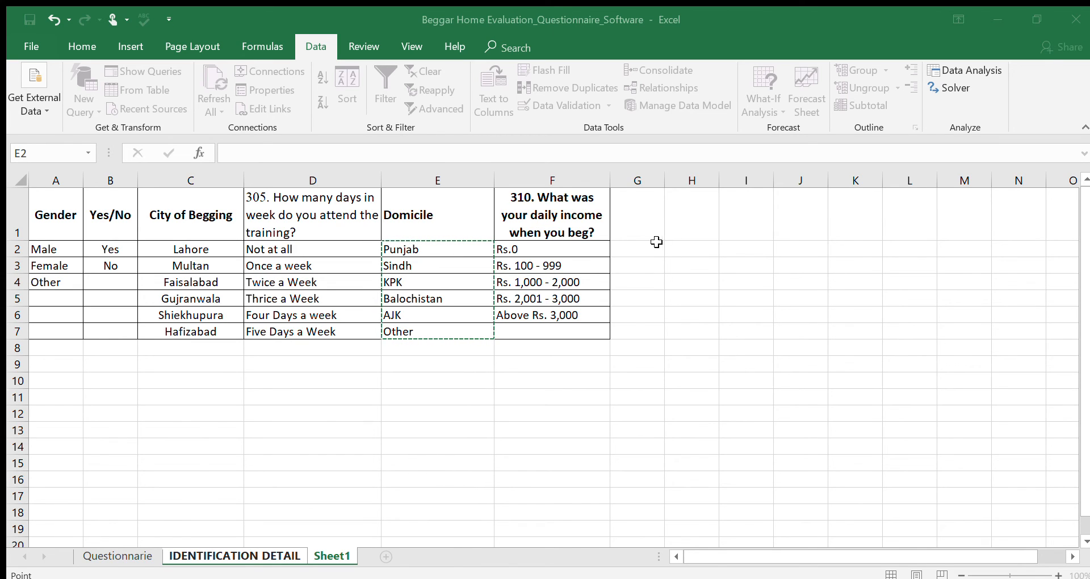
click(930, 212)
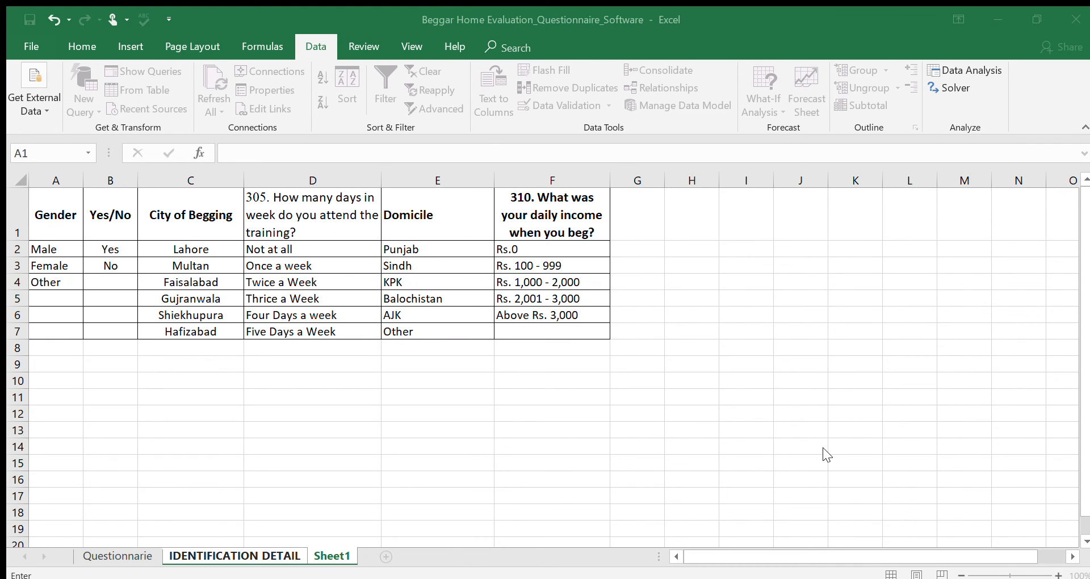
key(Return)
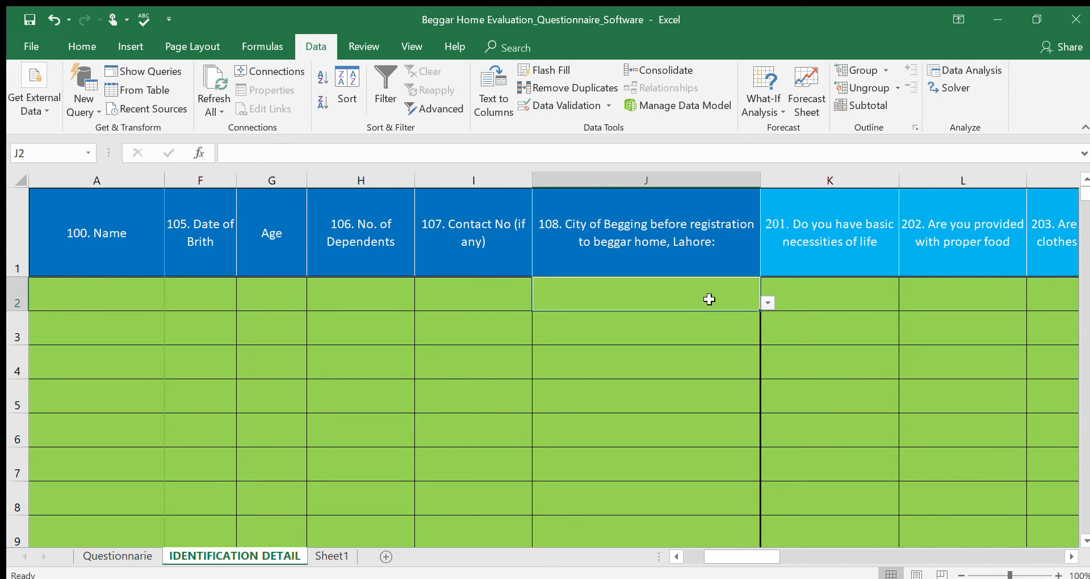
Copy the row 2 entry cells from Name to question 603 (A2:AQ2) on the IDENTIFICATION DETAIL sheet.
key(Left)
key(Left)
key(Left)
key(Left)
key(Left)
key(Left)
key(Left)
key(Left)
key(Left)
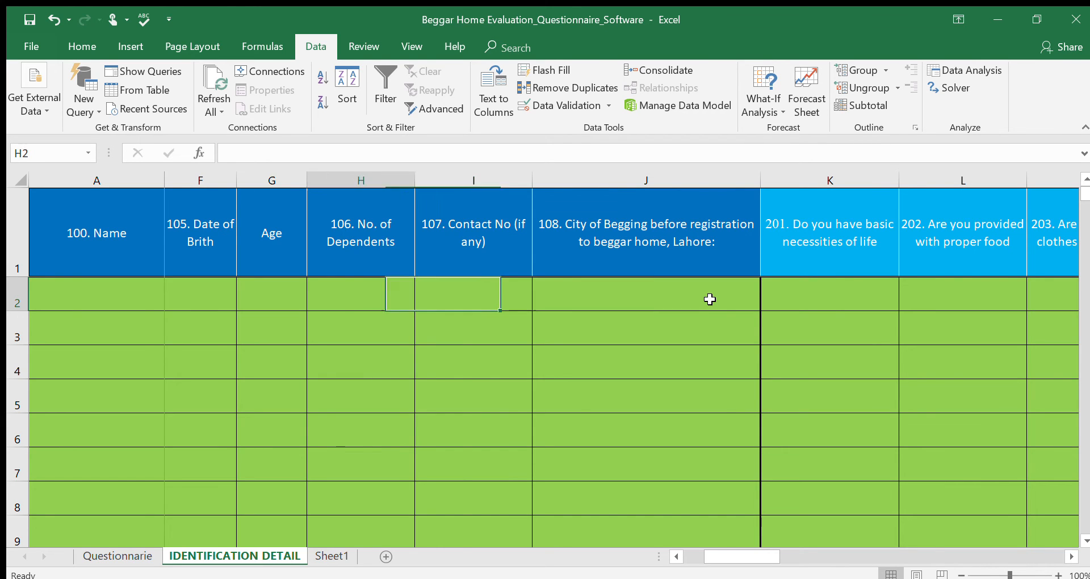
key(shift+Right)
key(shift+Right)
key(shift+Right)
key(shift+Right)
key(shift+Right)
key(shift+Right)
key(shift+Right)
key(shift+Right)
key(shift+Right)
key(shift+Right)
key(shift+Right)
key(shift+Right)
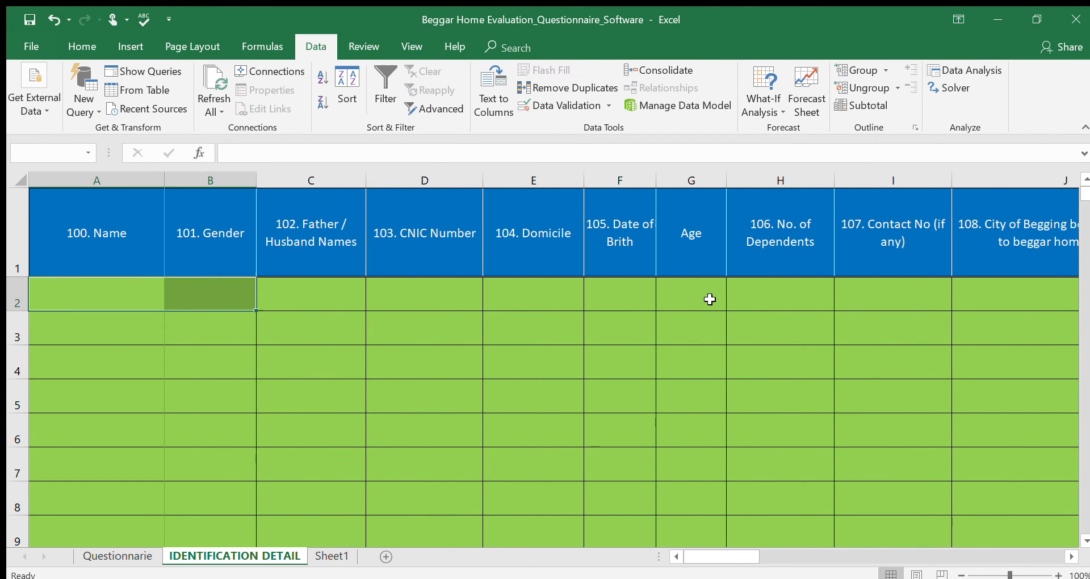
key(shift+Right)
key(shift+Right)
key(shift+Right)
key(shift+Right)
key(shift+Right)
key(shift+Right)
key(shift+Right)
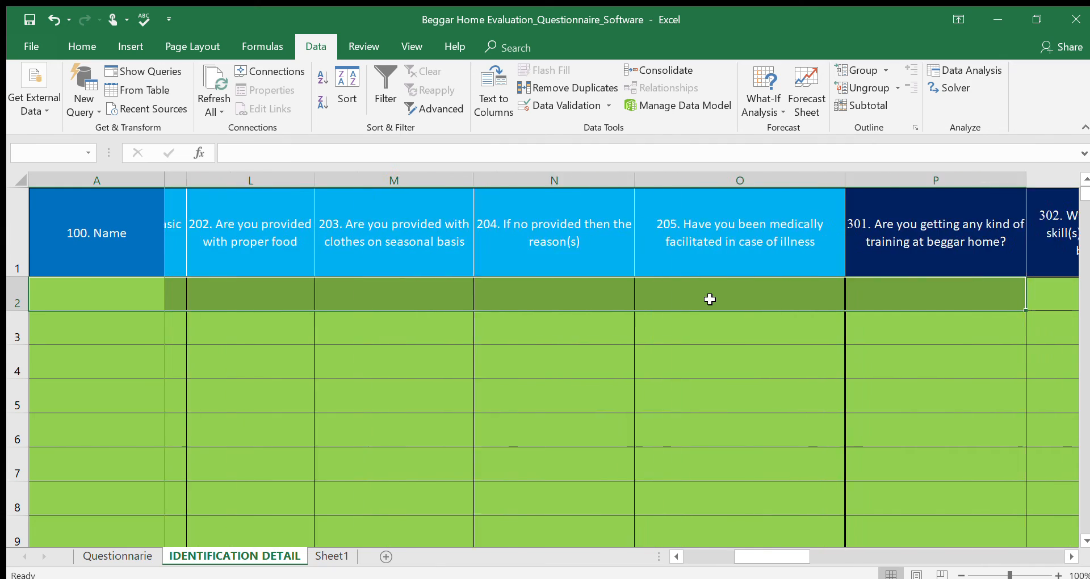
key(shift+Right)
key(shift+Right)
key(shift+Right)
key(shift+Right)
key(shift+Right)
key(shift+Right)
key(shift+Right)
key(shift+Right)
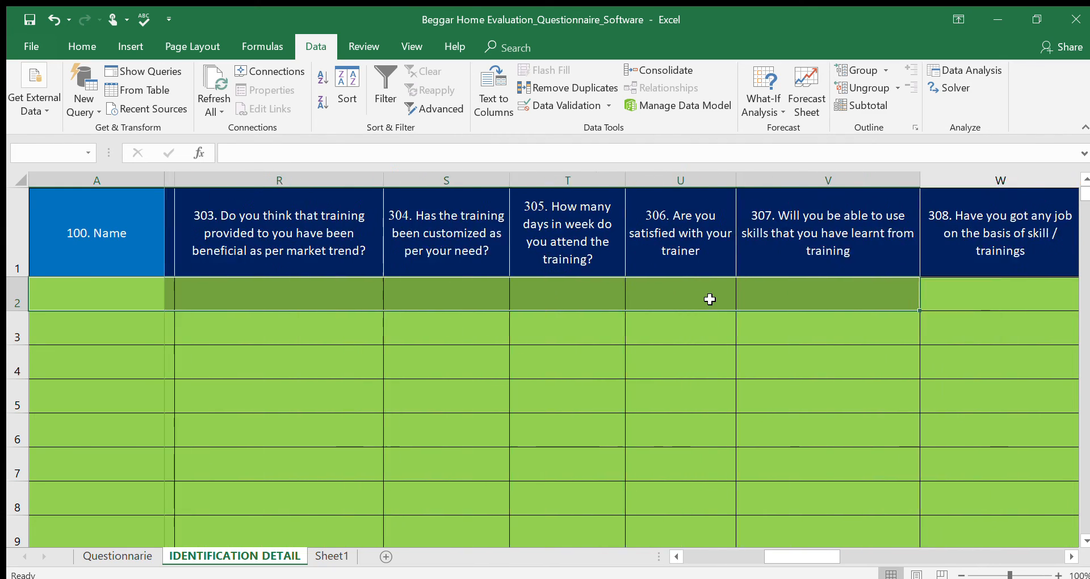
key(shift+Right)
key(shift+Right)
key(shift+Right)
key(shift+Right)
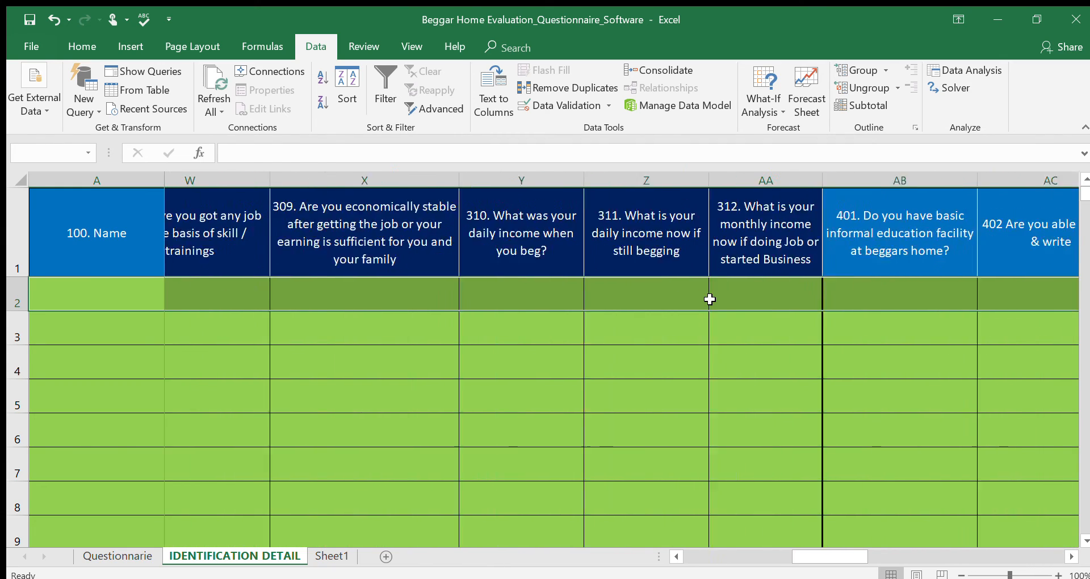
key(shift+Right)
key(shift+Right)
key(shift+Right)
key(shift+Right)
key(shift+Right)
key(shift+Right)
key(shift+Right)
key(shift+Right)
key(shift+Right)
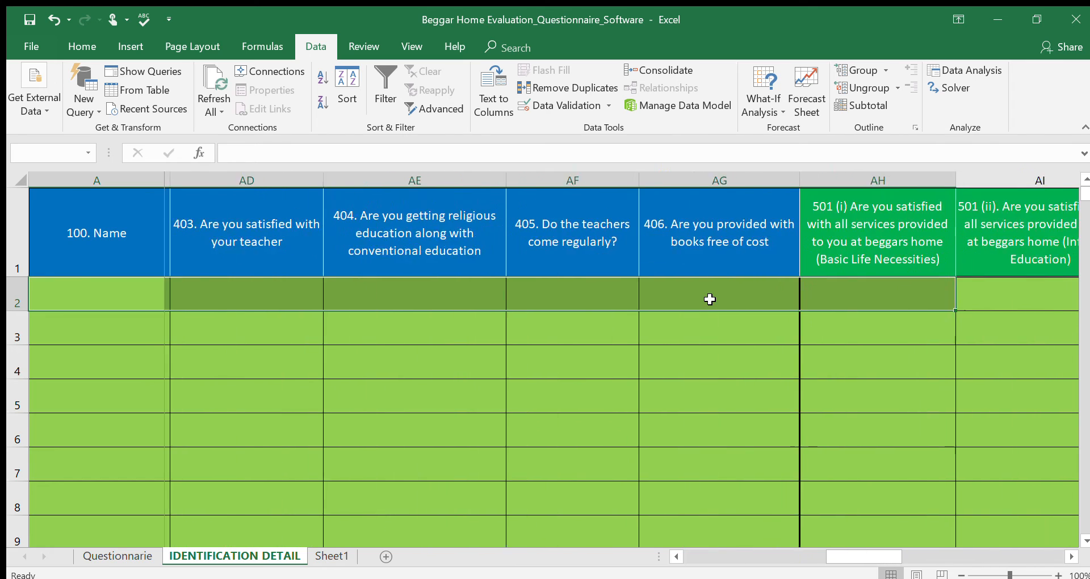
key(shift+Right)
key(shift+Right)
key(shift+Right)
key(shift+Right)
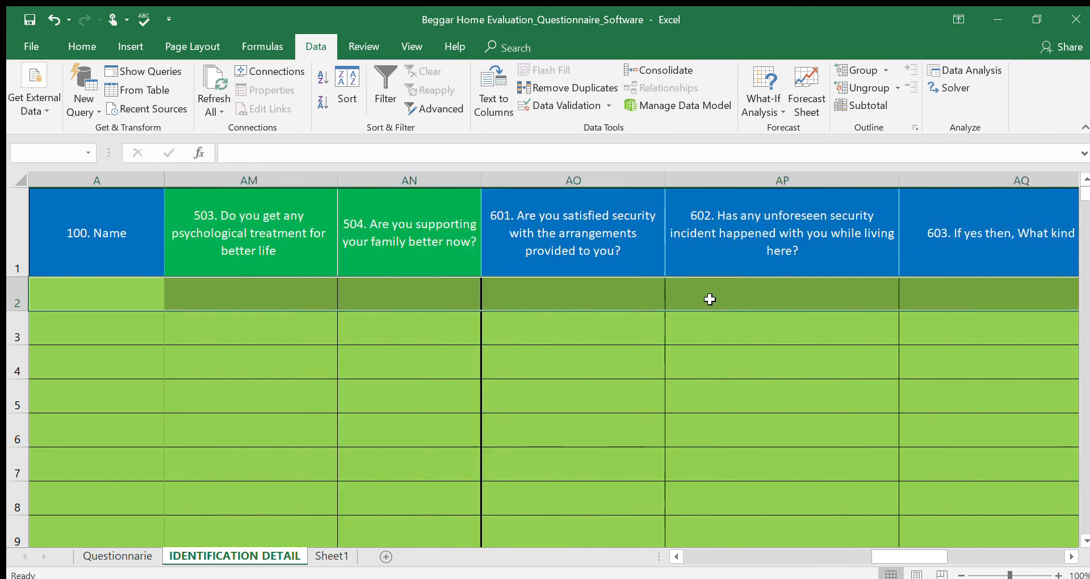
key(shift+Left)
key(shift+Left)
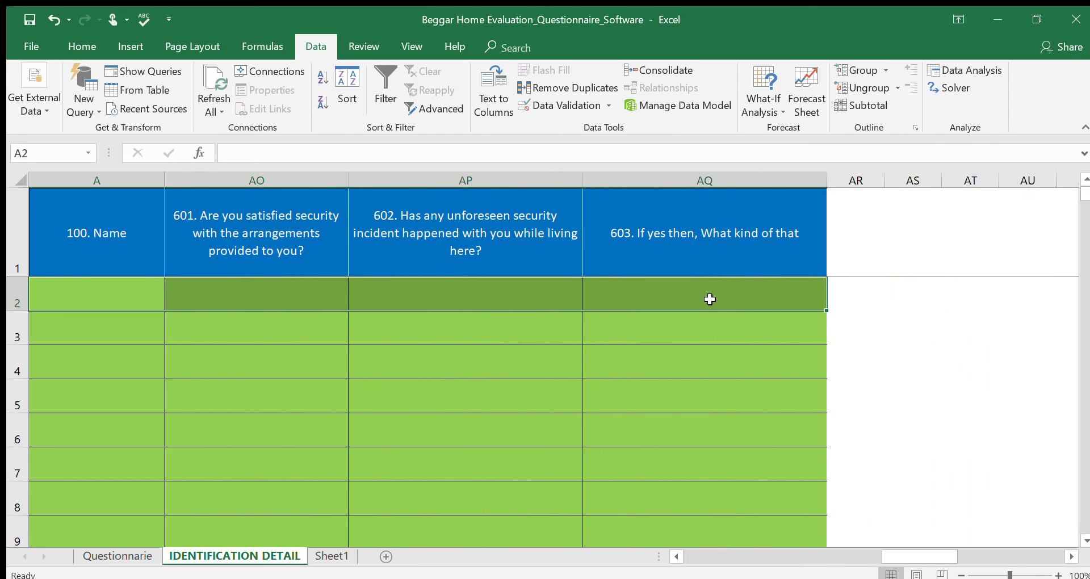
key(ctrl+c)
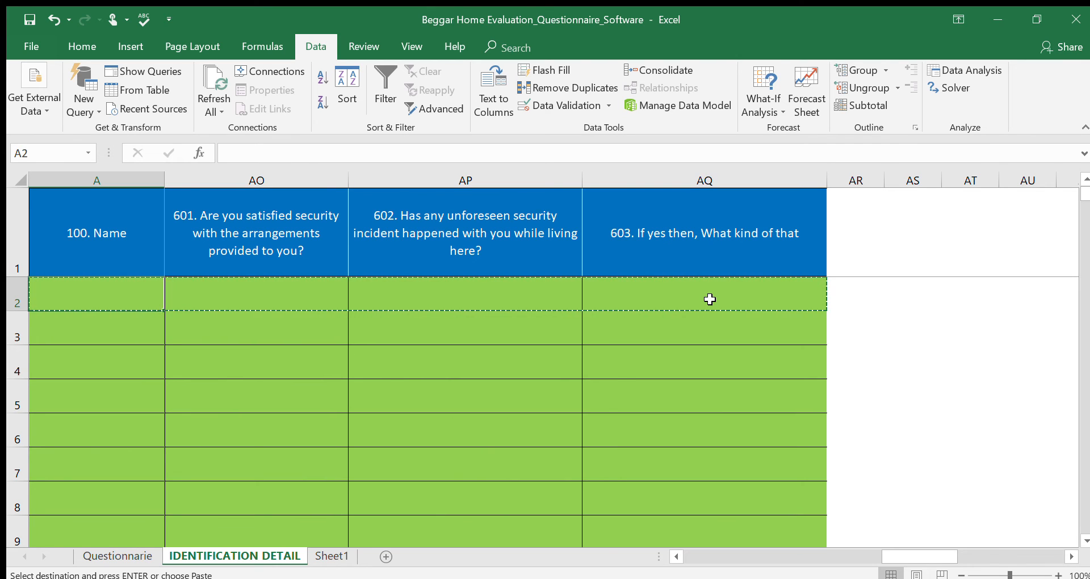
Paste the copied row 2 cells over the whole entry range A2:AQ100.
key(Right)
key(Left)
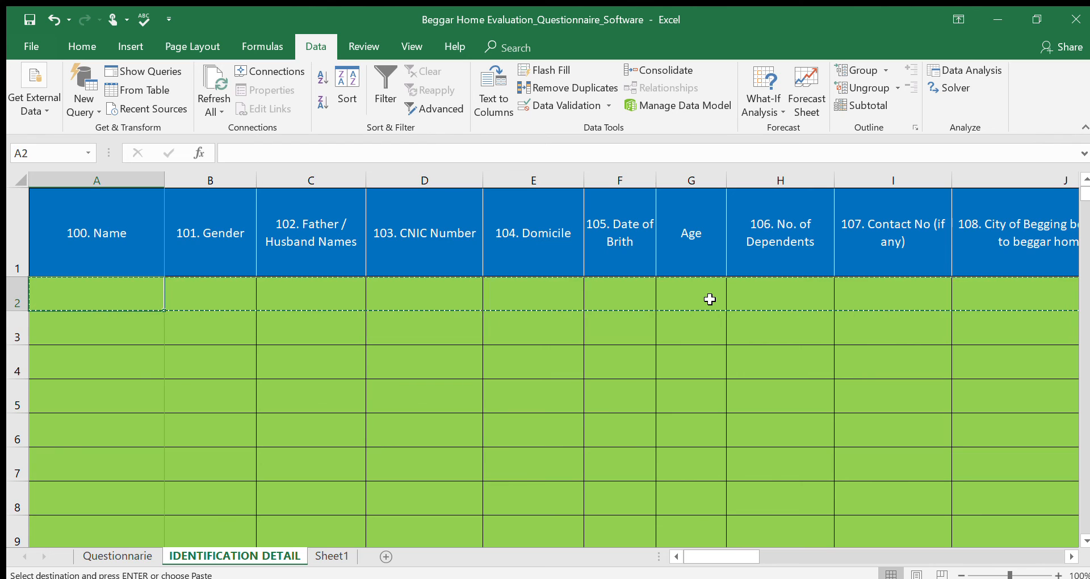
key(shift+Down)
key(shift+Down)
key(shift+Down)
key(shift+Down)
key(shift+Down)
key(shift+Down)
key(shift+Down)
key(shift+Down)
key(shift+Down)
key(shift+Down)
key(shift+Down)
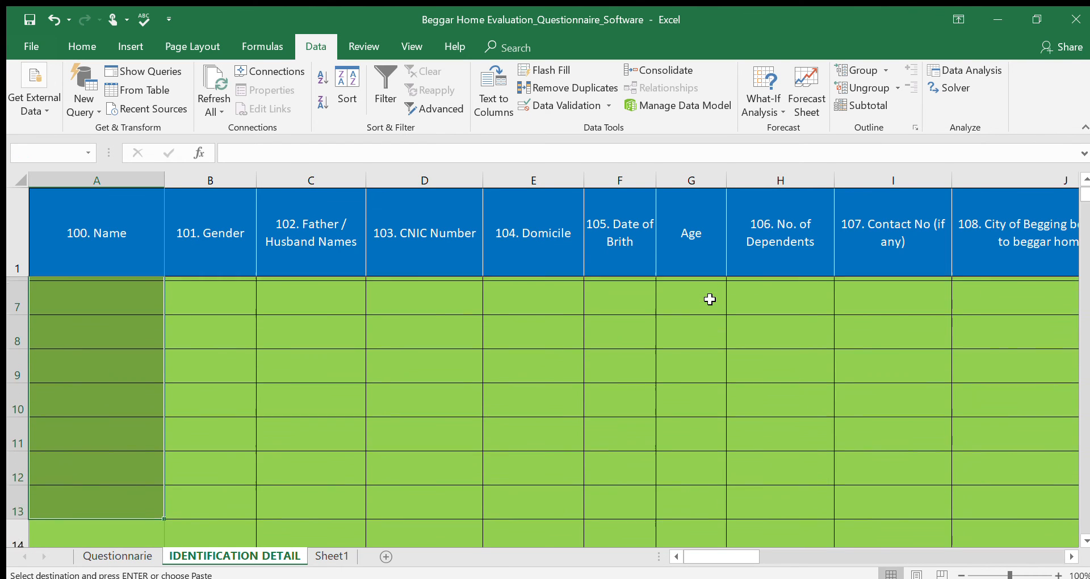
key(shift+Down)
key(shift+Down)
key(shift+Down)
key(shift+Down)
key(shift+Down)
key(shift+Down)
key(shift+Down)
key(shift+Down)
key(shift+Down)
key(shift+Down)
key(shift+Down)
key(shift+Down)
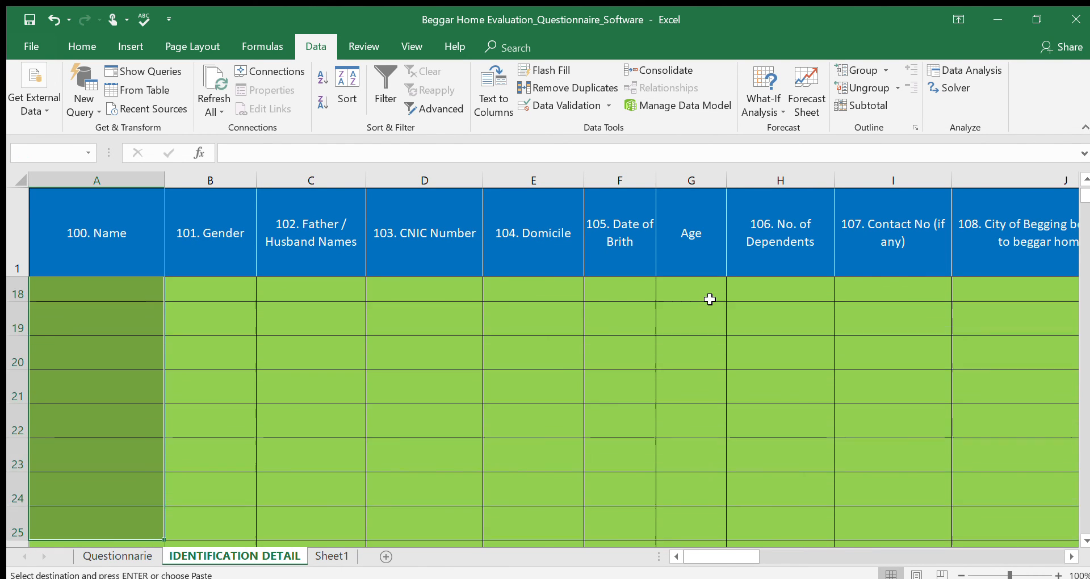
key(shift+Down)
key(shift+Down)
key(shift+Down)
key(shift+Down)
key(shift+Down)
key(shift+Down)
key(shift+Down)
key(shift+Down)
key(shift+Down)
key(shift+Down)
key(shift+Down)
key(shift+Down)
key(shift+Down)
key(shift+Down)
key(shift+Down)
key(shift+Down)
key(shift+Down)
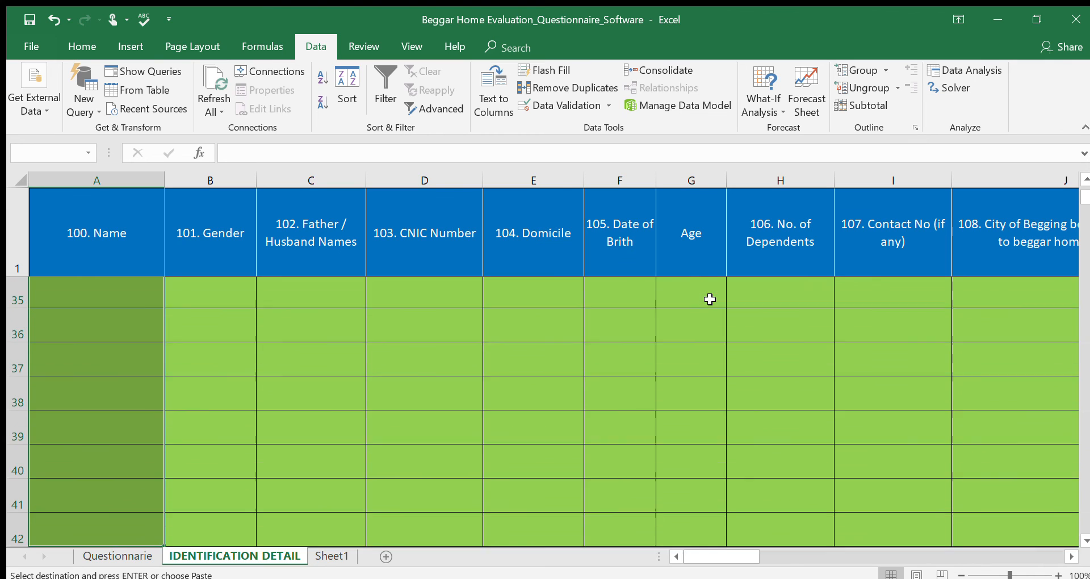
key(shift+Down)
key(shift+Down)
key(shift+Down)
key(shift+Down)
key(shift+Down)
key(shift+Down)
key(shift+Down)
key(shift+Down)
key(shift+Down)
key(shift+Down)
key(shift+Down)
key(shift+Down)
key(shift+Down)
key(shift+Down)
key(shift+Down)
key(shift+Down)
key(shift+Down)
key(shift+Down)
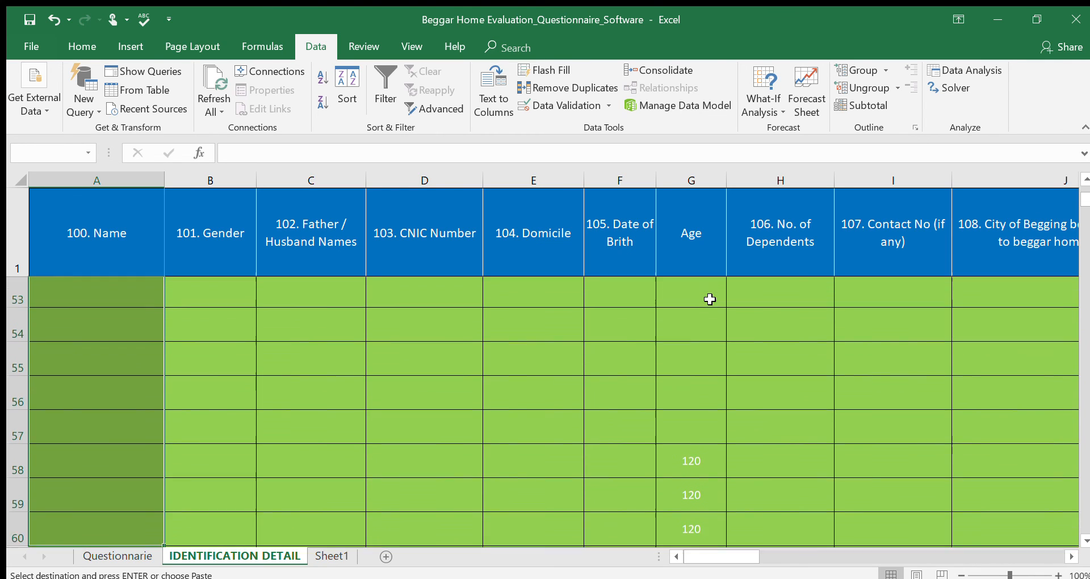
key(shift+Down)
key(shift+Down)
key(shift+Down)
key(shift+Down)
key(shift+Down)
key(shift+Down)
key(shift+Down)
key(shift+Down)
key(shift+Down)
key(shift+Down)
key(shift+Down)
key(shift+Down)
key(shift+Down)
key(shift+Down)
key(shift+Down)
key(shift+Down)
key(shift+Down)
key(shift+Down)
key(shift+Down)
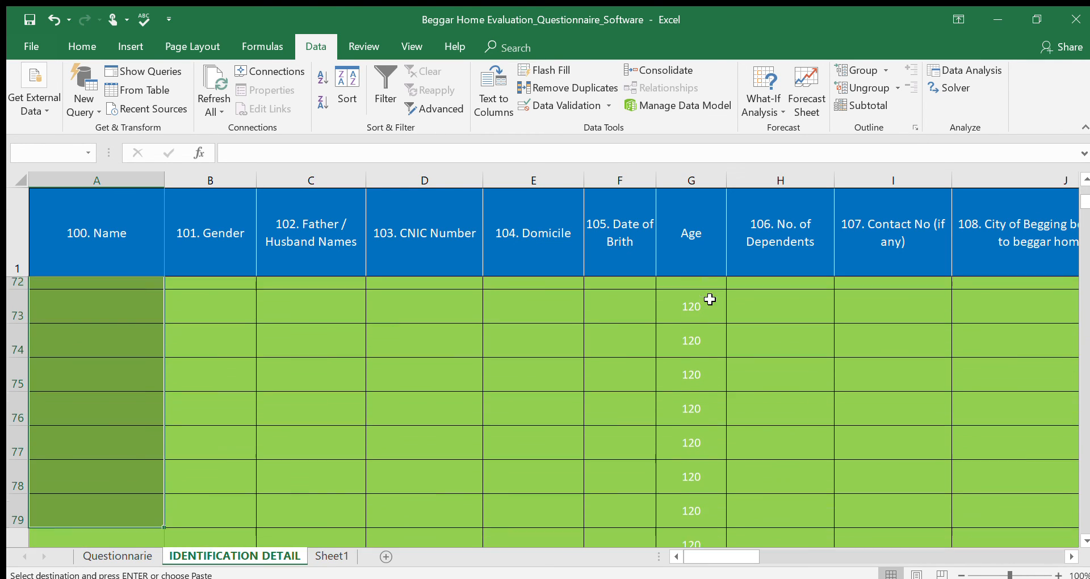
key(shift+Down)
key(shift+Down)
key(shift+Down)
key(shift+Down)
key(shift+Down)
key(shift+Down)
key(shift+Down)
key(shift+Down)
key(shift+Down)
key(shift+Down)
key(shift+Down)
key(shift+Down)
key(shift+Down)
key(shift+Down)
key(shift+Down)
key(shift+Down)
key(shift+Down)
key(shift+Down)
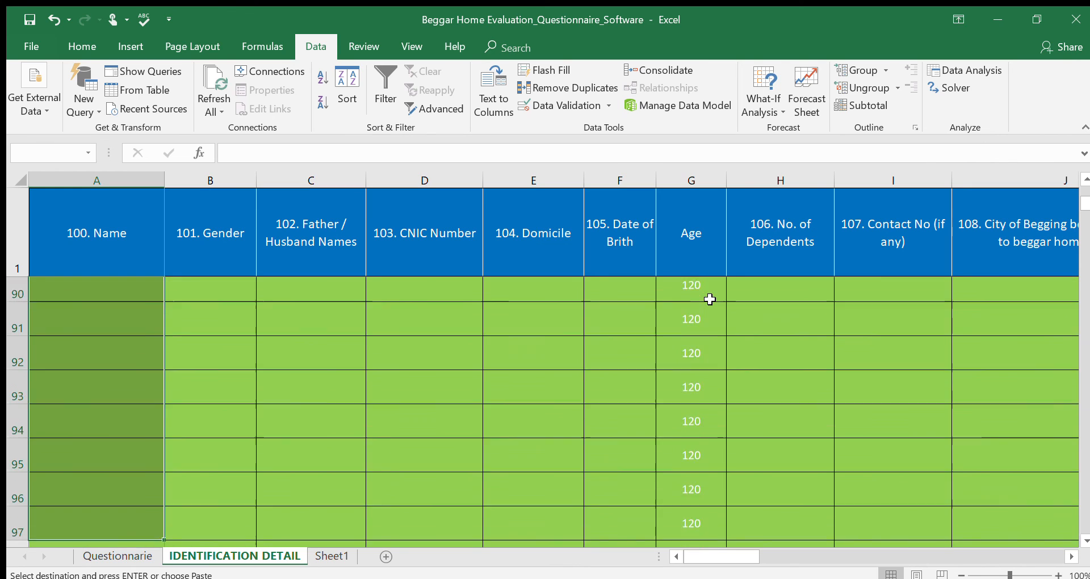
key(shift+Down)
key(shift+Down)
key(shift+Down)
key(shift+Right)
key(shift+Right)
key(shift+Right)
key(shift+Right)
key(shift+Right)
key(shift+Right)
key(shift+Right)
key(shift+Right)
key(shift+Right)
key(shift+Right)
key(shift+Right)
key(shift+Right)
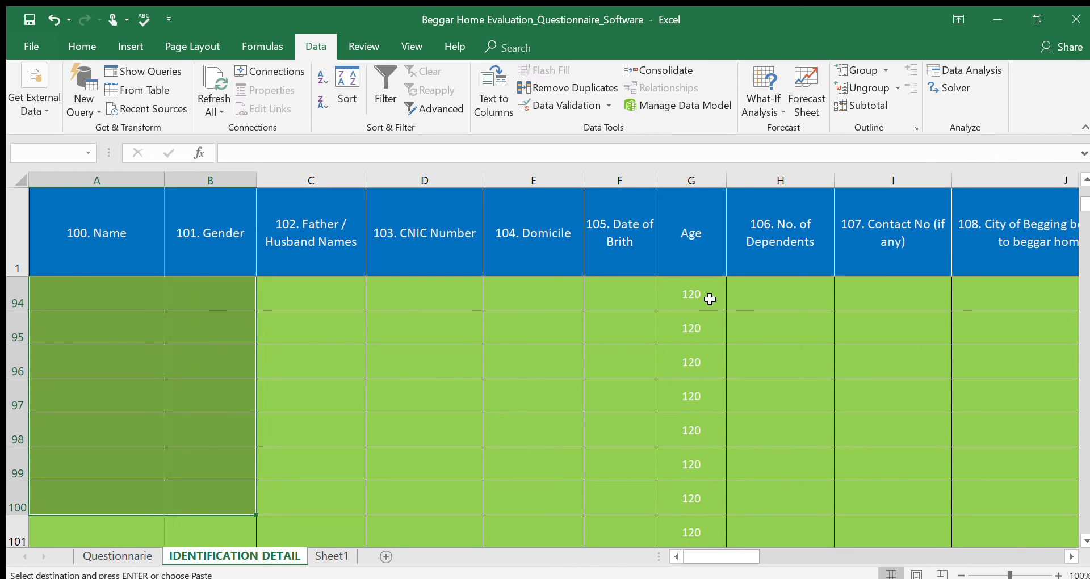
key(shift+Right)
key(shift+Right)
key(shift+Right)
key(shift+Right)
key(shift+Right)
key(shift+Right)
key(shift+Right)
key(shift+Right)
key(shift+Right)
key(shift+Right)
key(shift+Right)
key(shift+Right)
key(shift+Right)
key(shift+Right)
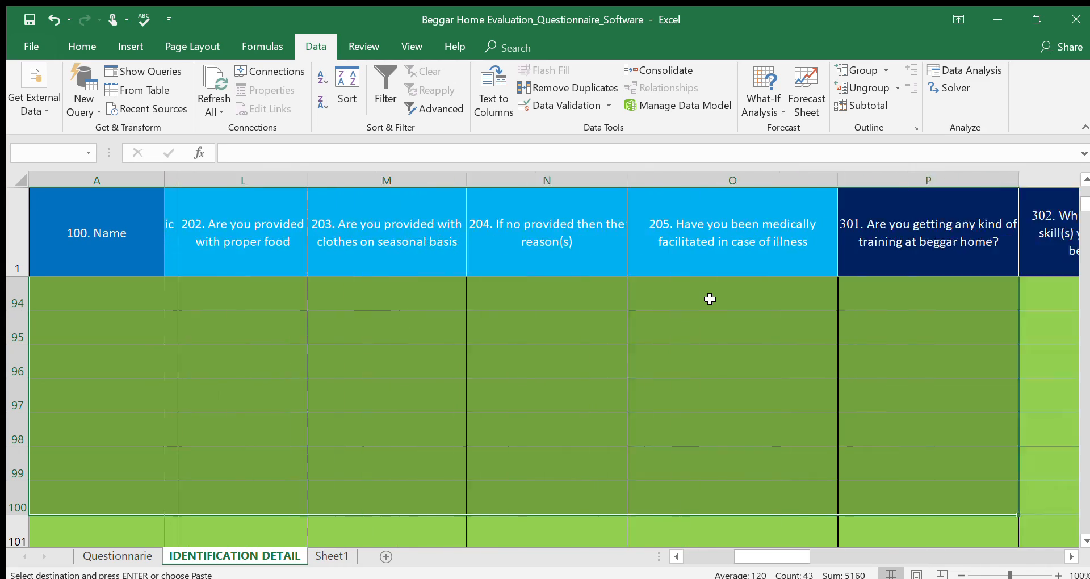
key(shift+Right)
key(shift+Right)
key(shift+Right)
key(shift+Right)
key(shift+Right)
key(shift+Right)
key(shift+Right)
key(shift+Right)
key(shift+Right)
key(shift+Right)
key(shift+Right)
key(shift+Right)
key(shift+Right)
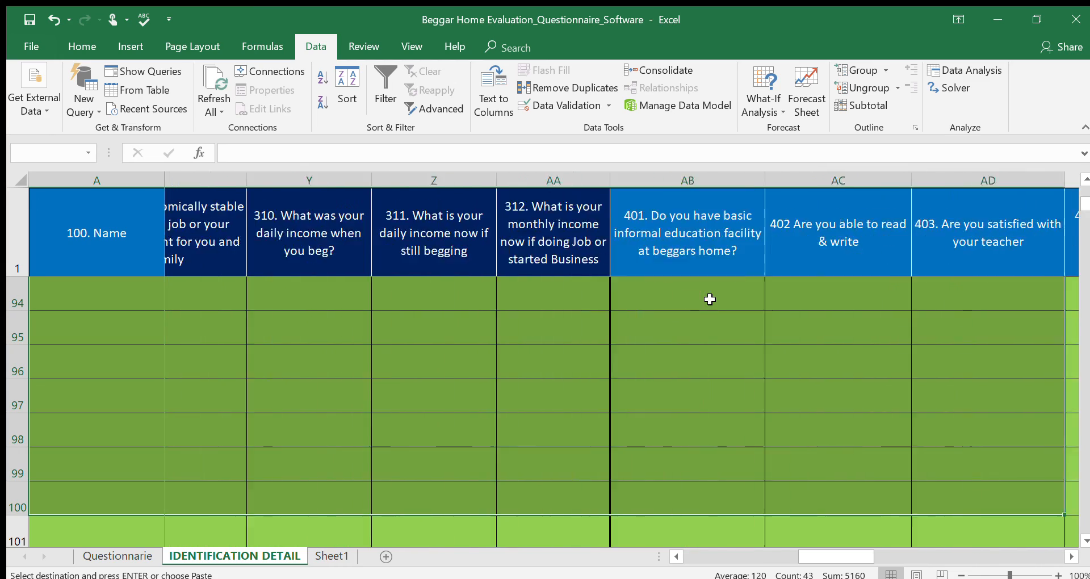
key(shift+Right)
key(shift+Right)
key(shift+Right)
key(shift+Right)
key(shift+Right)
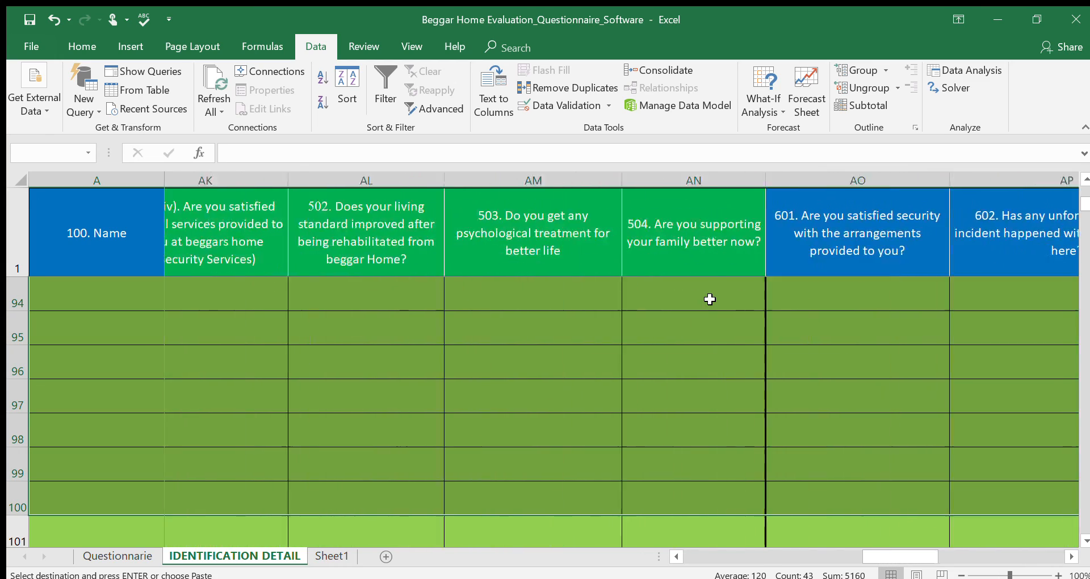
key(shift+Left)
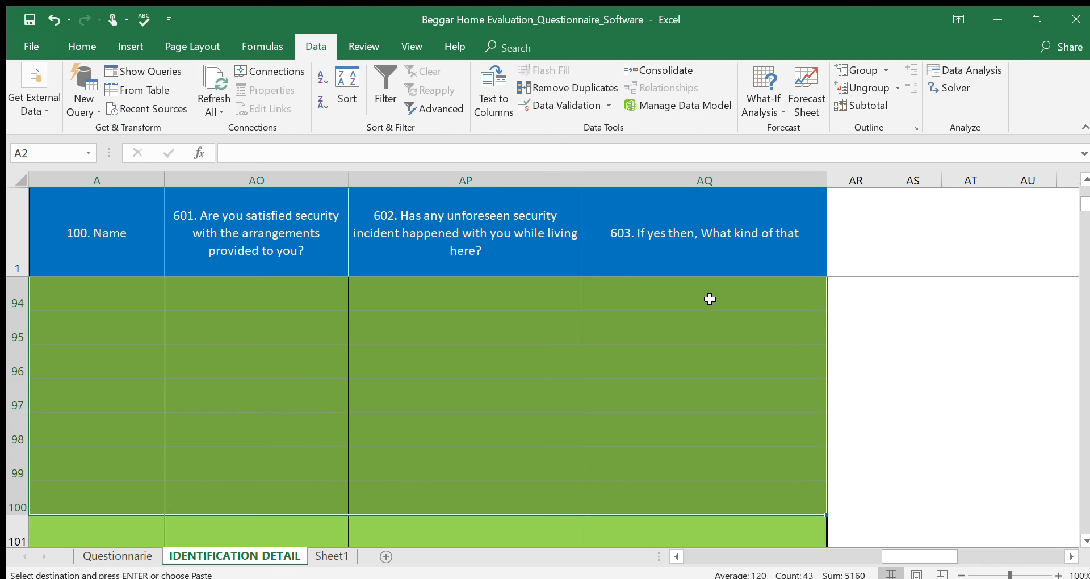
key(ctrl+v)
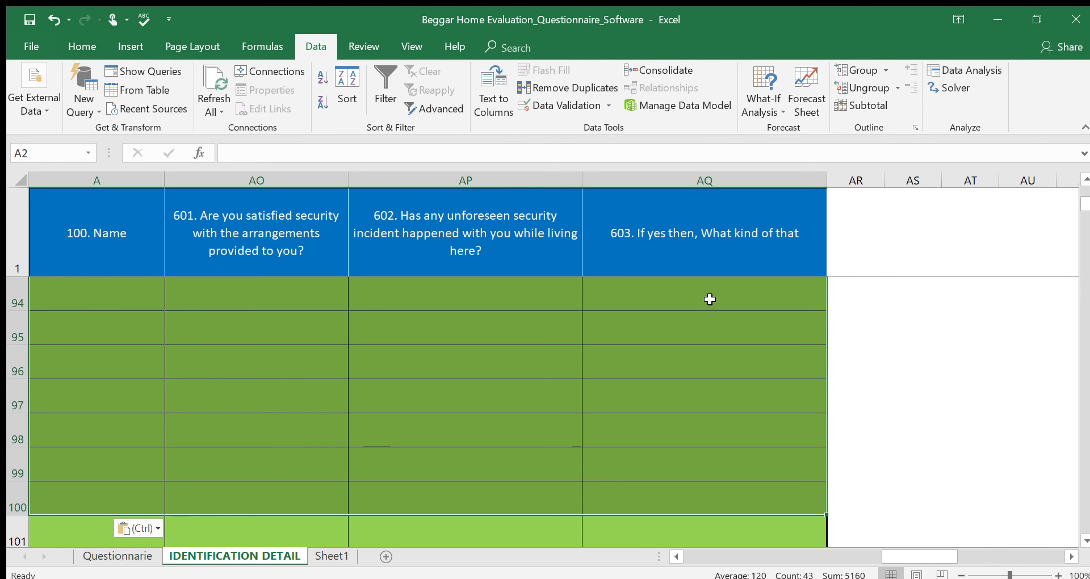
Check the Gender cells in rows 3 to 7 for the pasted drop-down list.
key(Left)
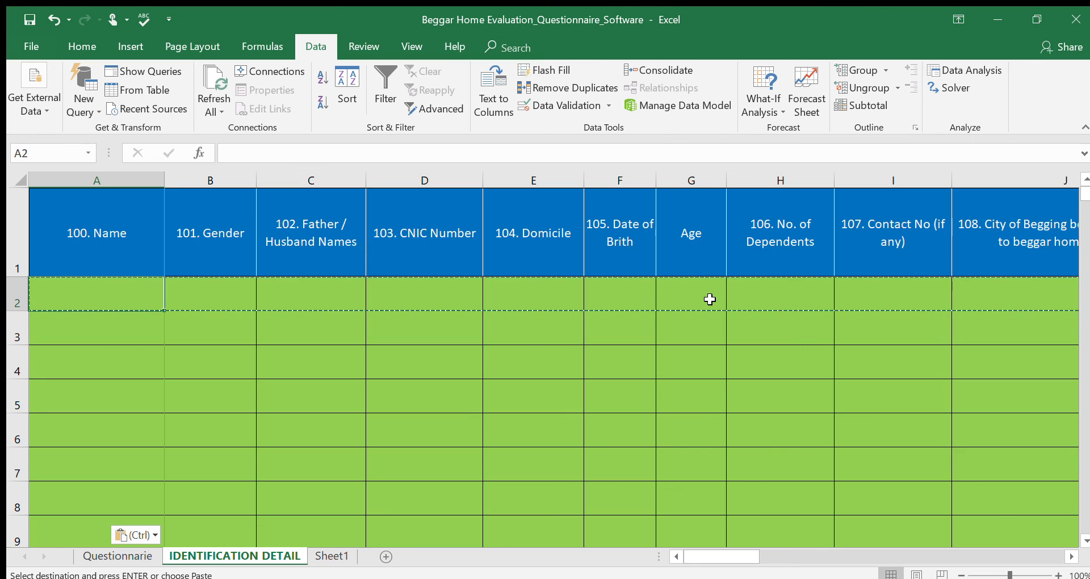
key(Down)
key(Right)
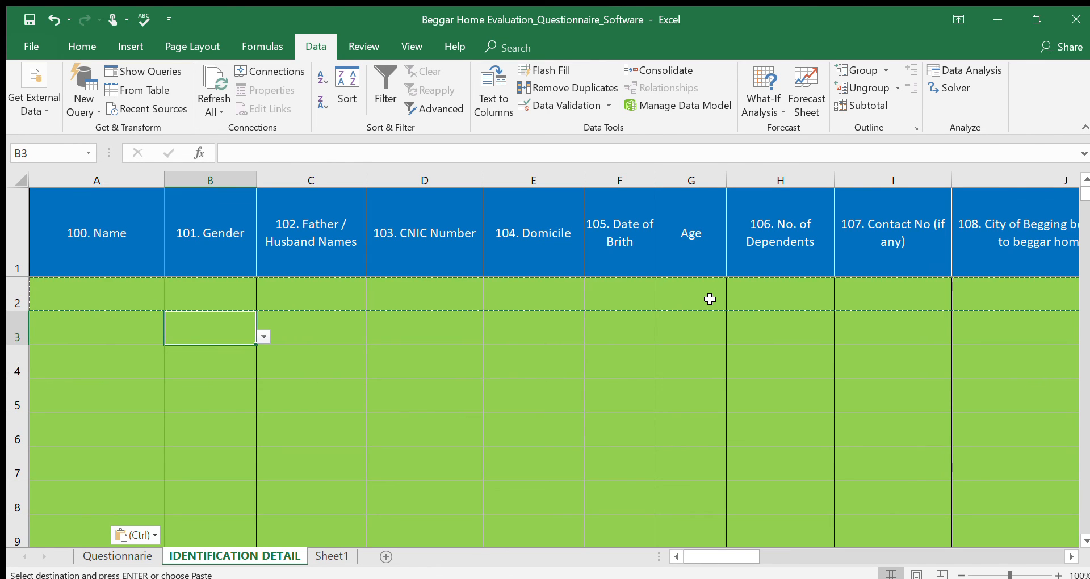
key(Down)
key(Down)
key(Down)
key(Down)
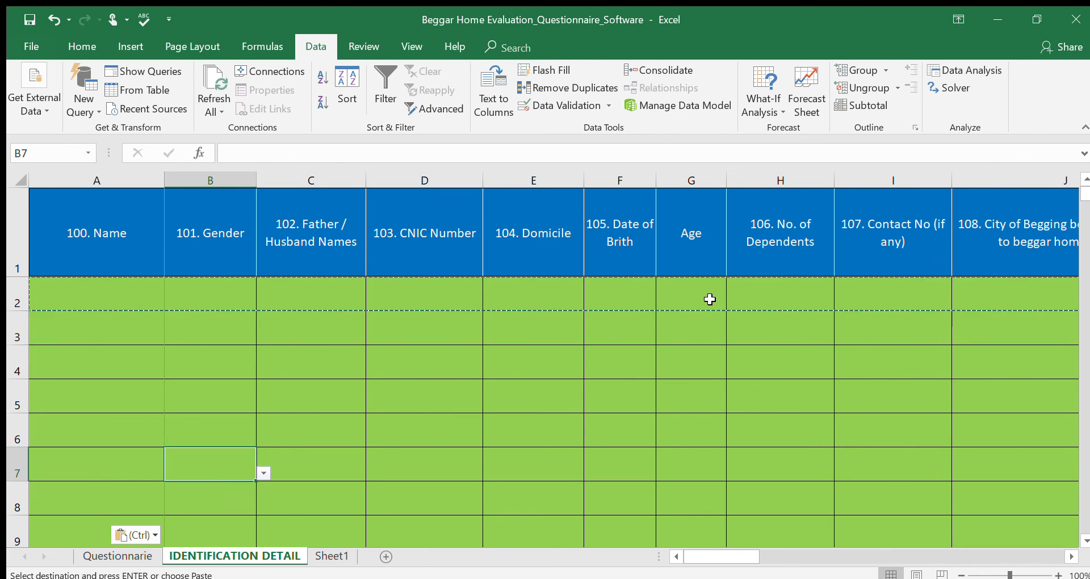
key(Up)
key(Up)
key(Up)
key(Up)
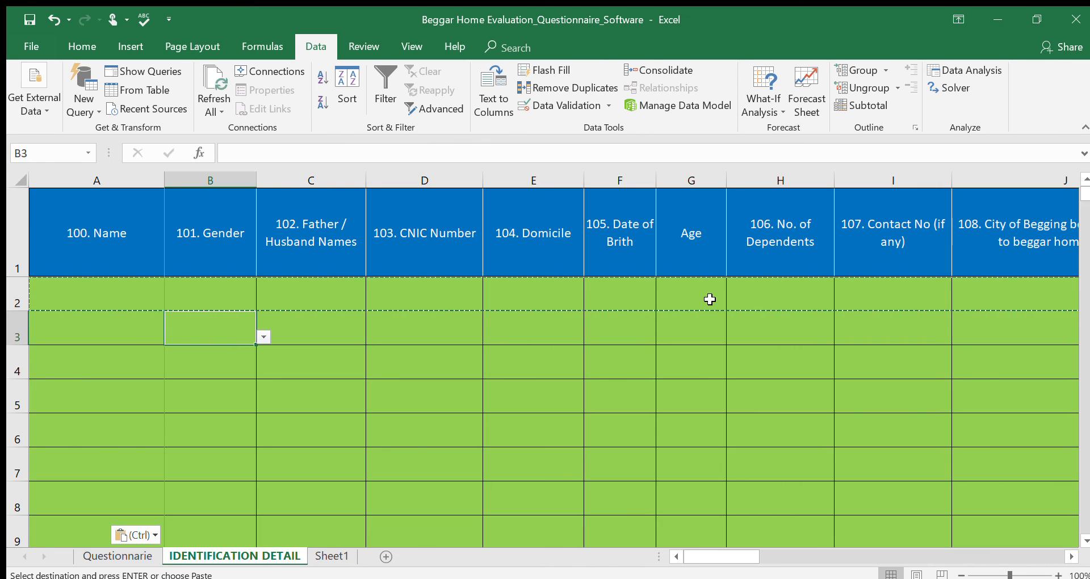
Fill row 3 with Male as the Gender and Sindh as the Domicile, using their validation lists.
text(m)
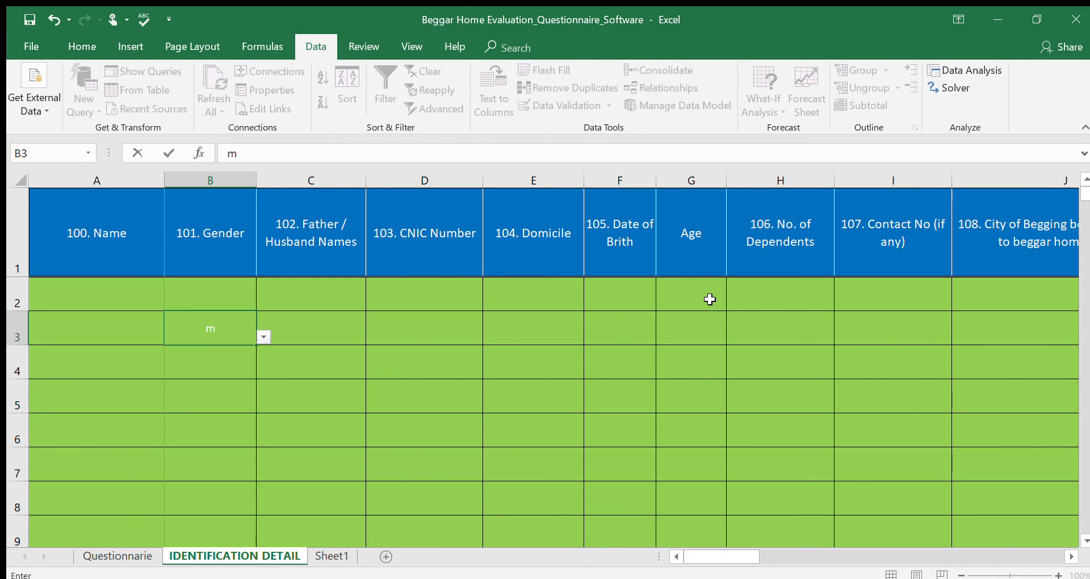
text(ale)
key(Return)
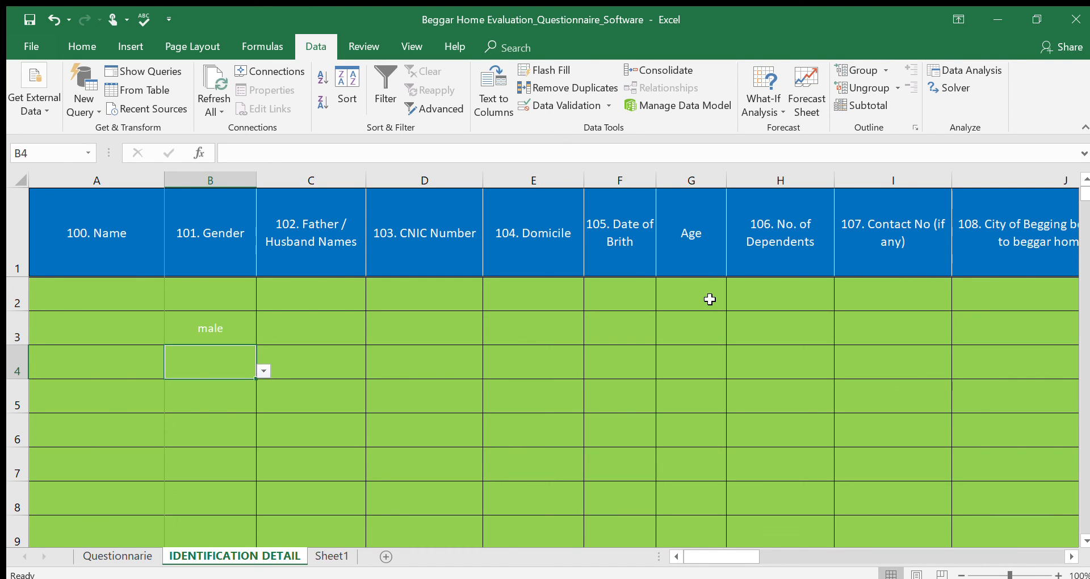
key(Up)
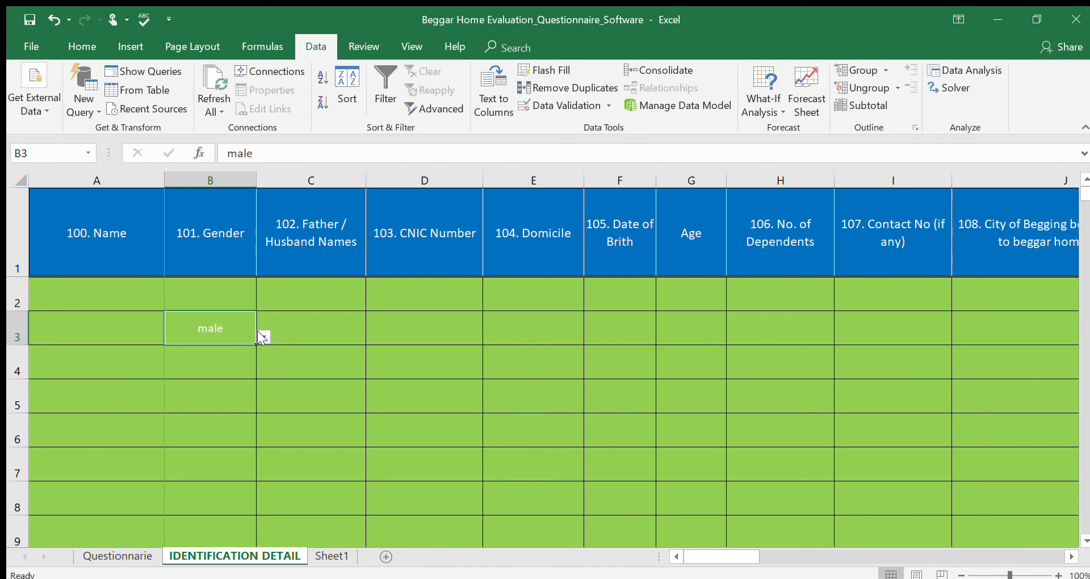
click(218, 345)
click(542, 334)
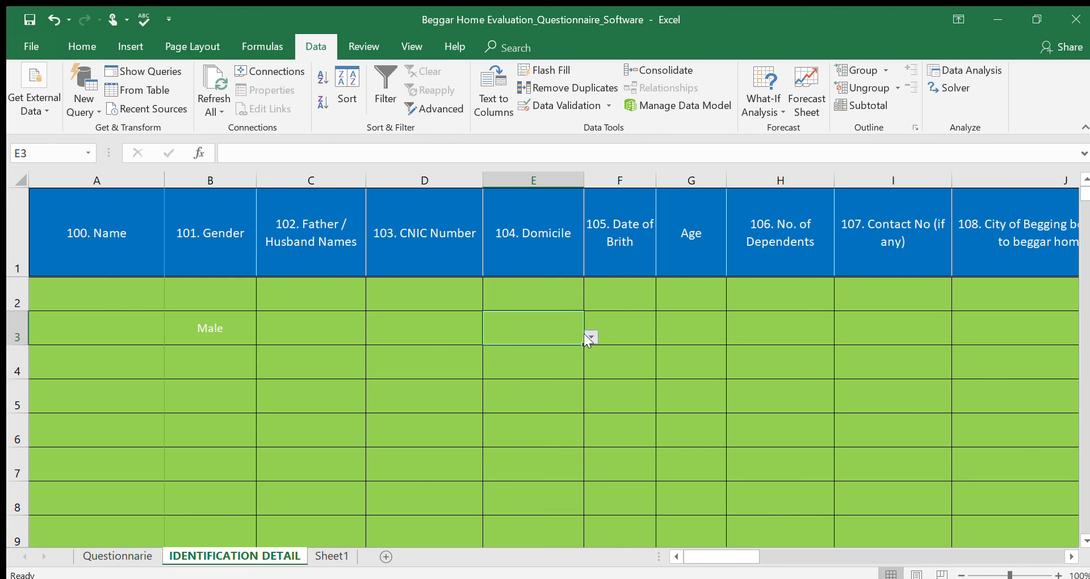
click(557, 362)
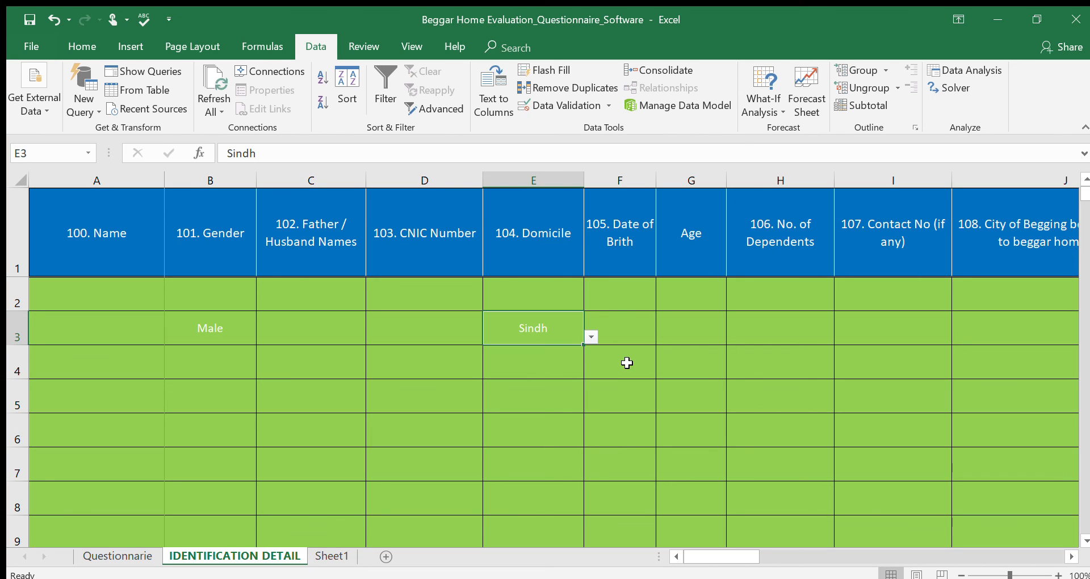
Examine the row 3 entry cells from Date of Birth through question 306 for their drop-down lists.
key(Tab)
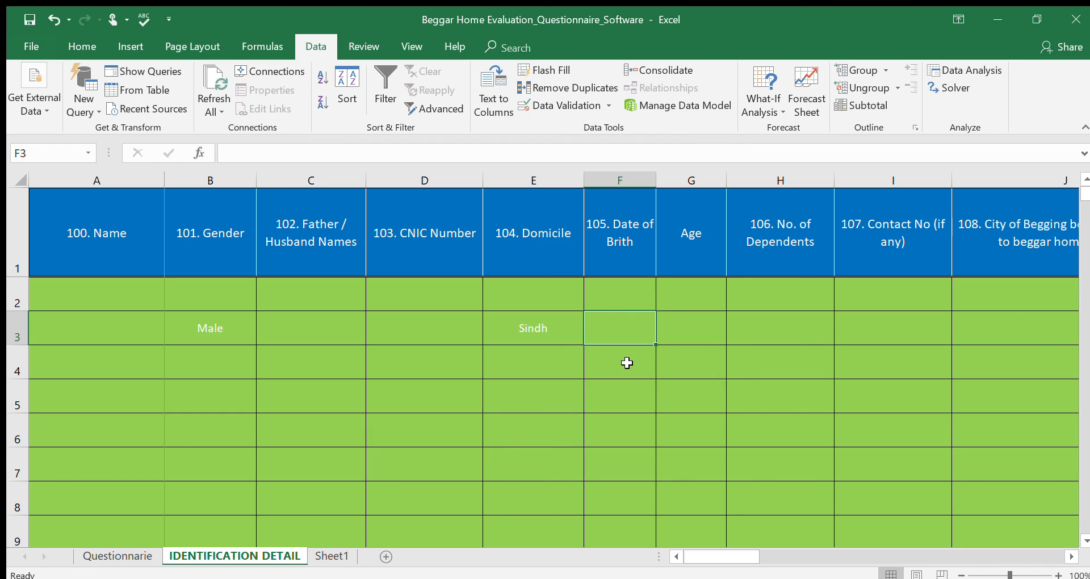
key(Tab)
key(Tab)
key(Tab)
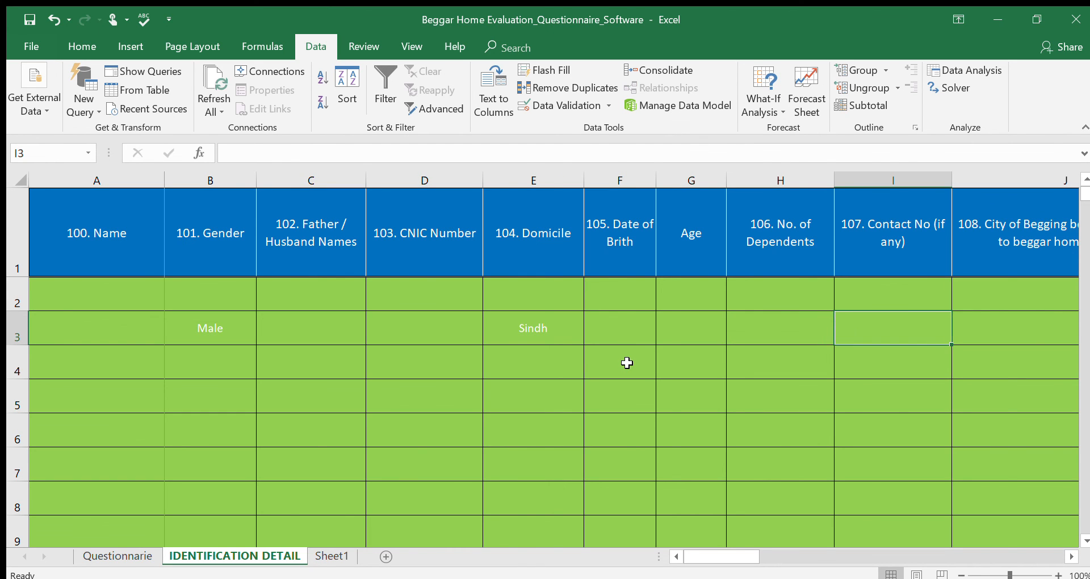
key(Tab)
key(Tab)
key(Tab)
key(Tab)
key(Tab)
key(Tab)
key(Tab)
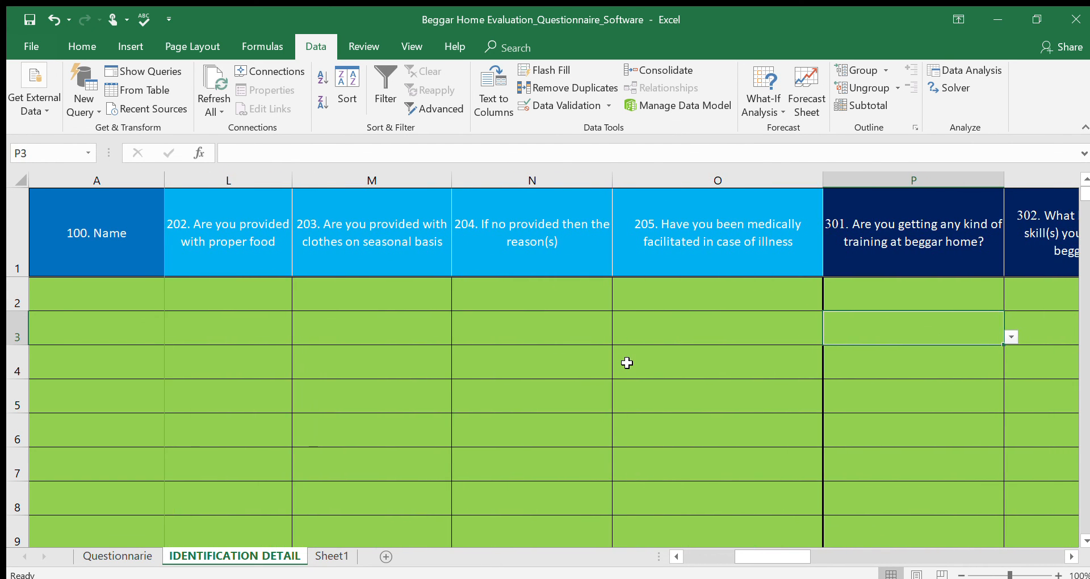
key(Tab)
key(Tab)
key(Tab)
key(Tab)
key(Tab)
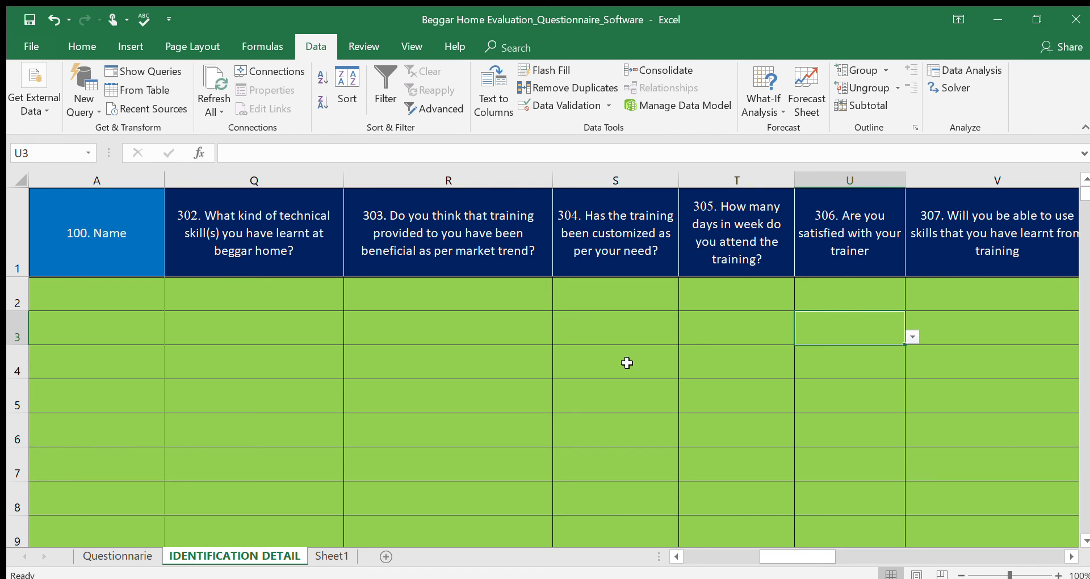
Examine the row 3 entry cells from question 307 through question 603 for their drop-down lists.
key(Right)
key(Right)
key(Right)
key(Right)
key(Right)
key(Right)
key(Right)
key(Right)
key(Right)
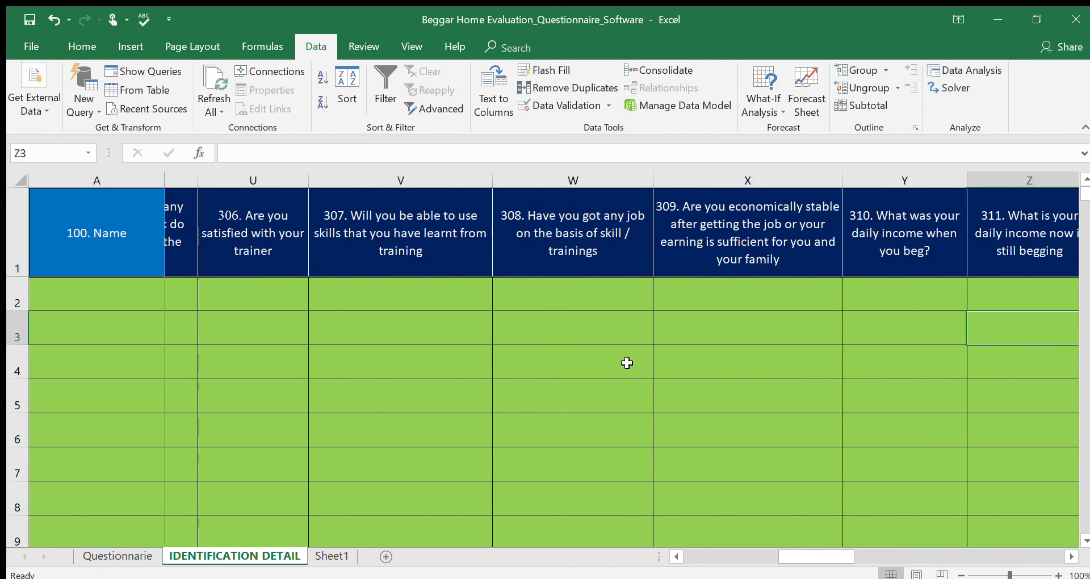
key(Right)
key(Right)
key(Right)
key(Right)
key(Right)
key(Right)
key(Right)
key(Right)
key(Right)
key(Right)
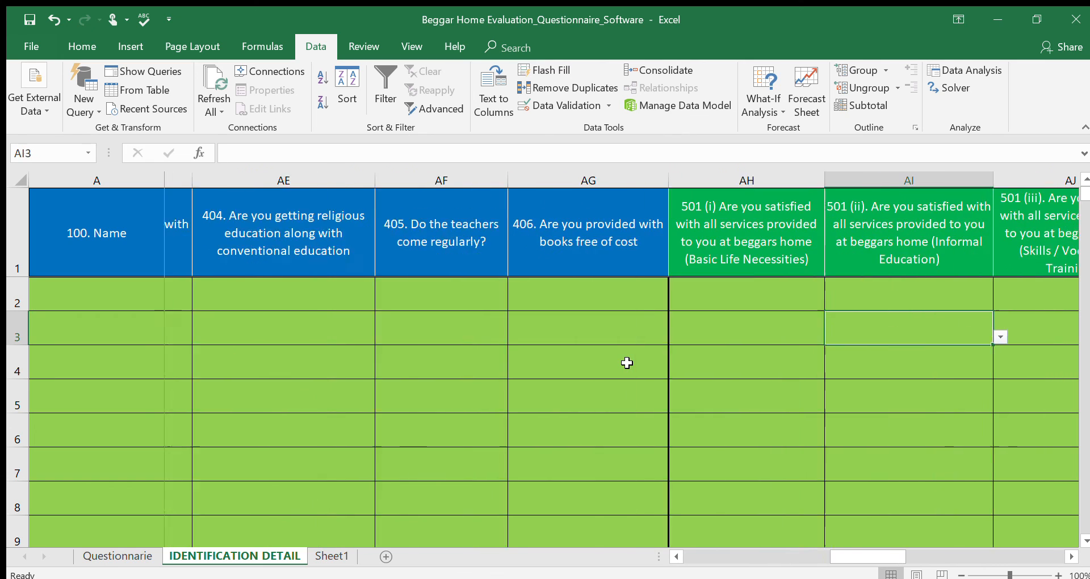
key(Right)
key(Right)
key(Right)
key(Right)
key(Right)
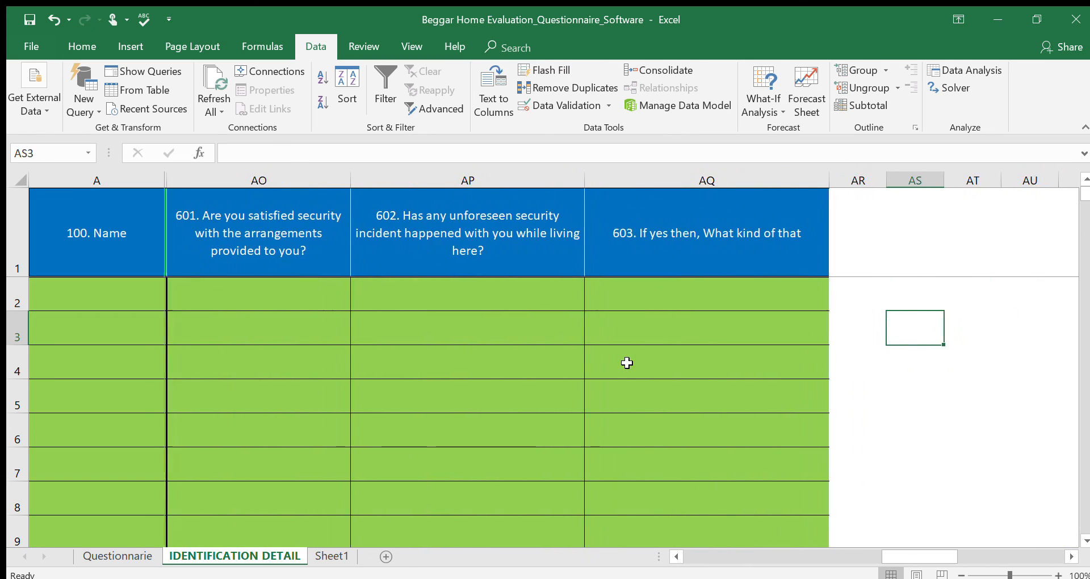
key(Left)
key(Left)
key(Left)
key(Right)
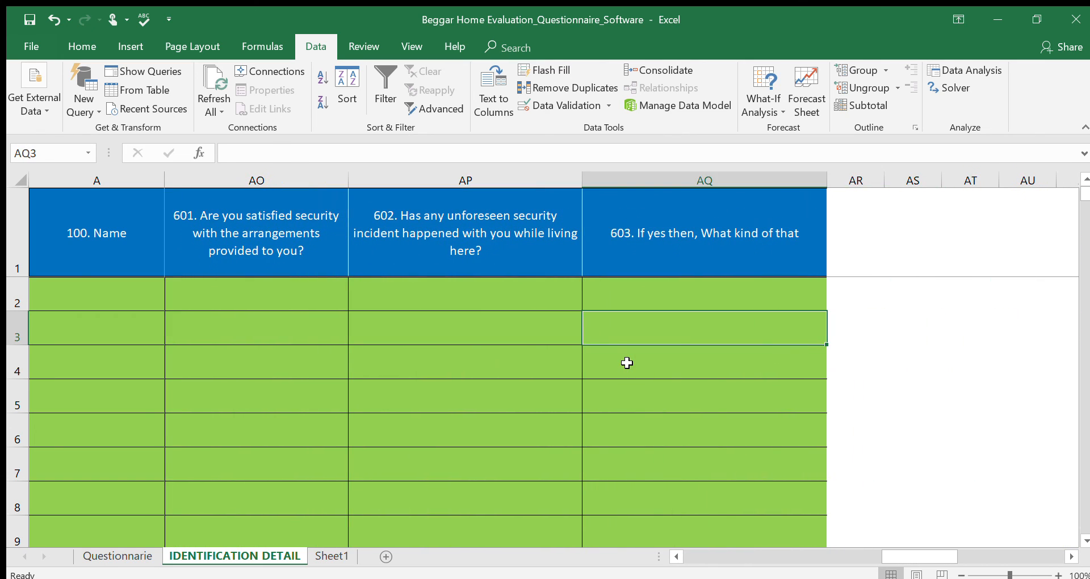
key(Left)
key(Right)
key(Right)
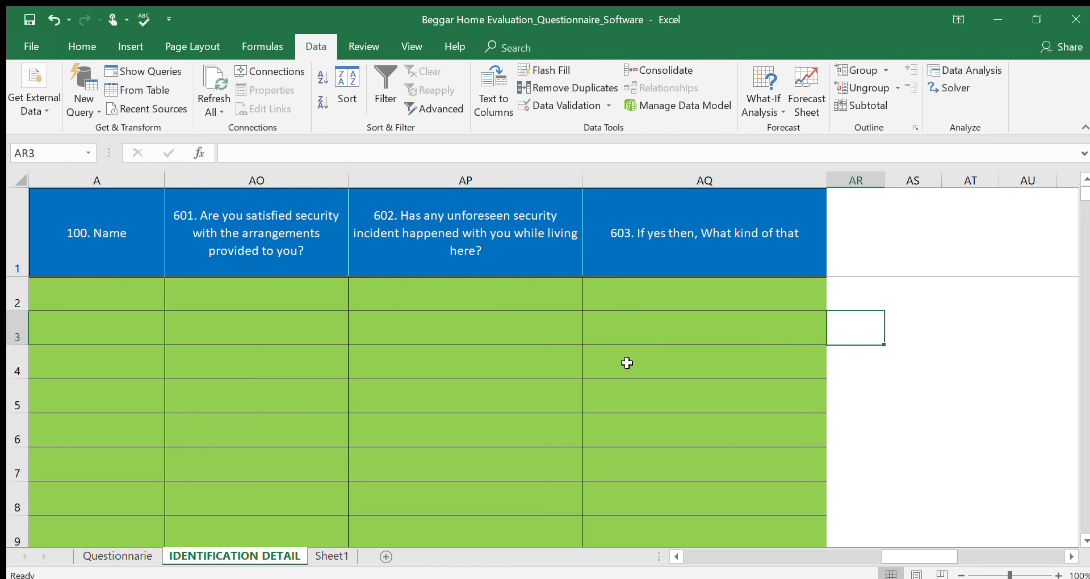
key(Left)
key(Right)
key(Right)
key(Right)
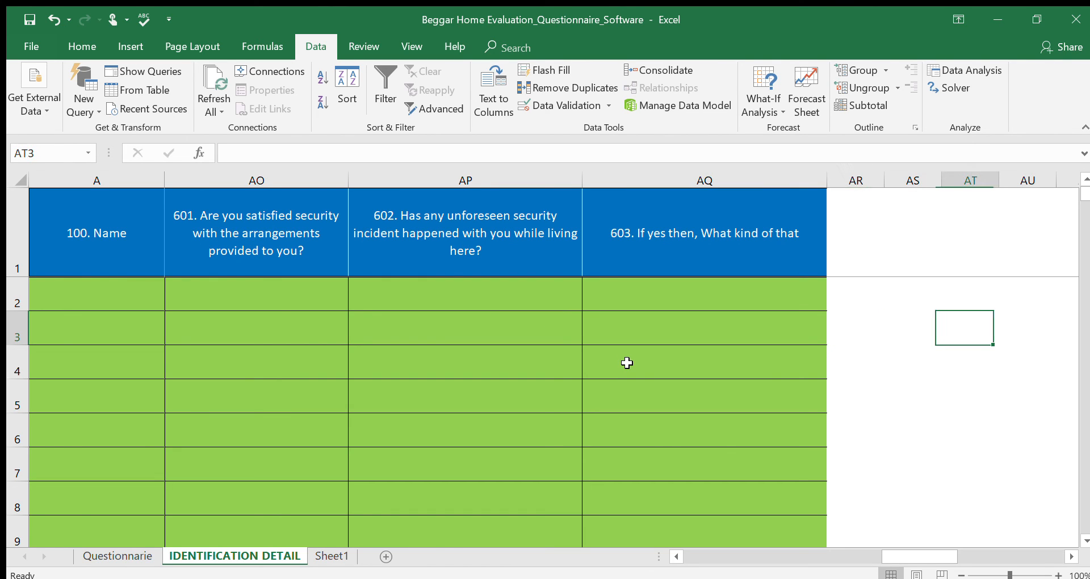
key(Left)
key(Left)
key(Right)
key(Right)
key(Left)
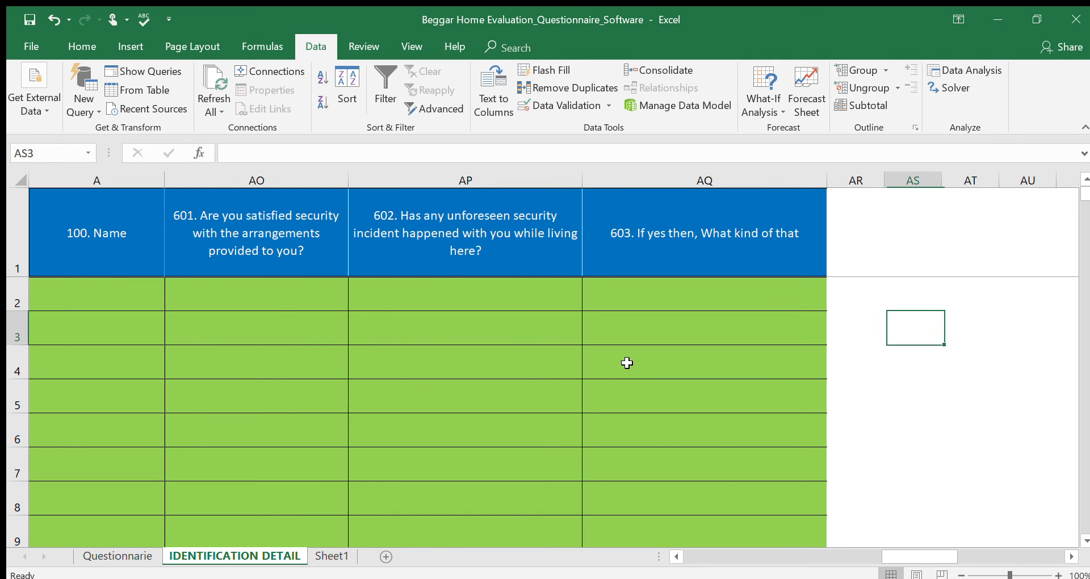
key(Left)
key(Left)
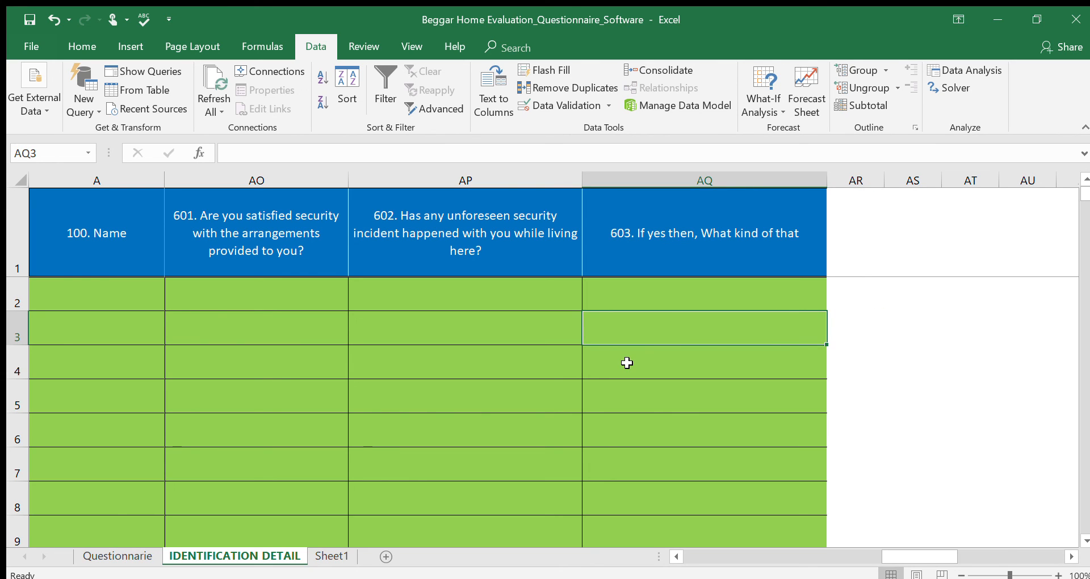